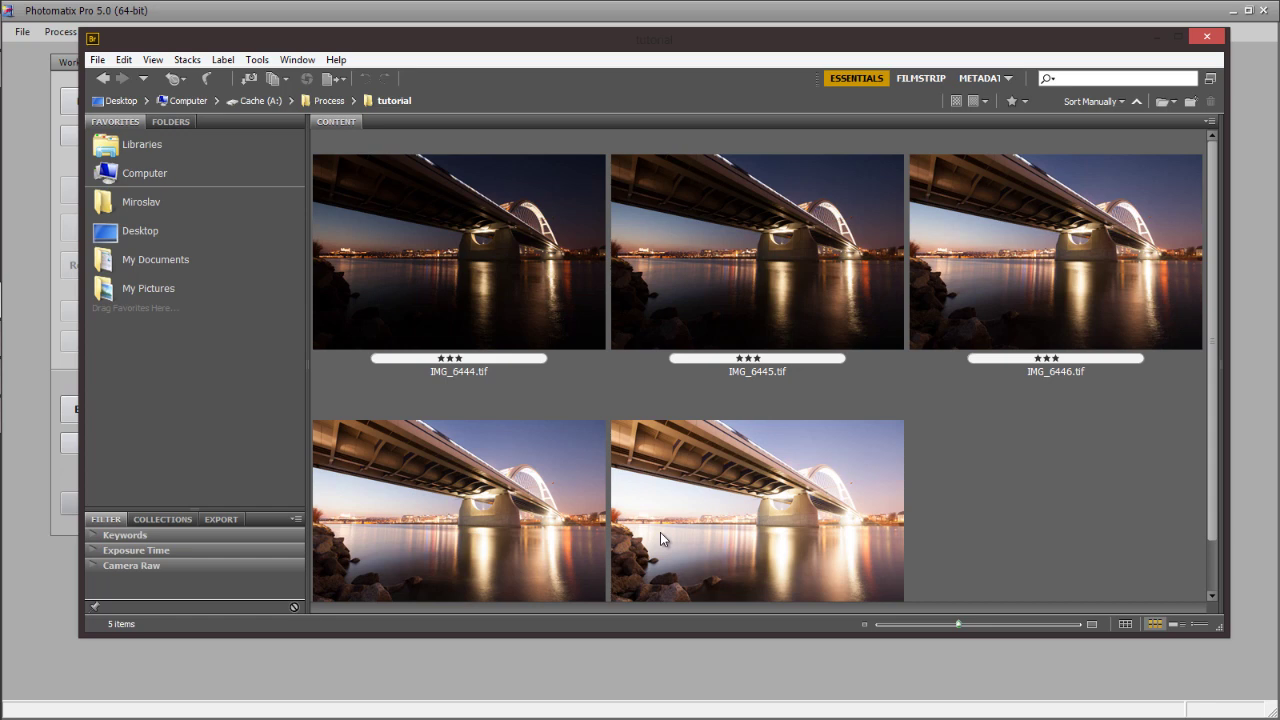
Select the IMG_6444.tif thumbnail, the first of the five bracketed bridge exposures.
click(438, 208)
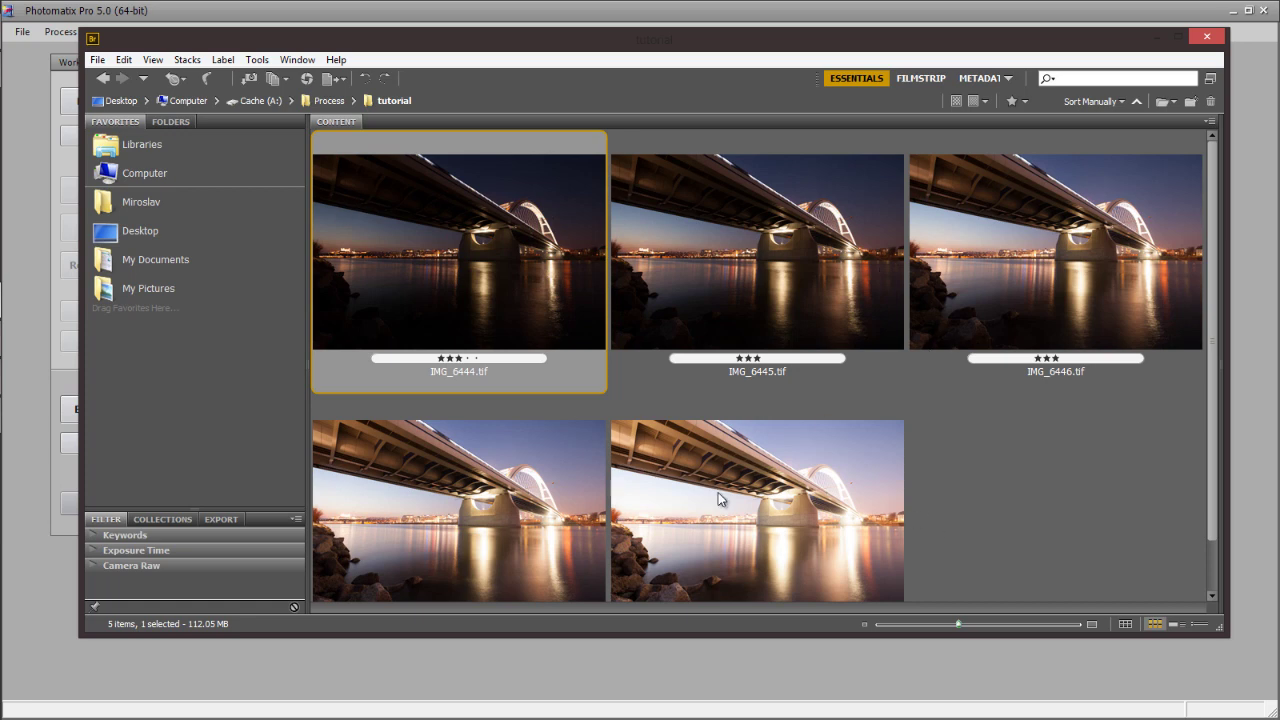
Send the five selected exposures to Photomatix as a Merge for HDR job and confirm the list.
shift+click(760, 506)
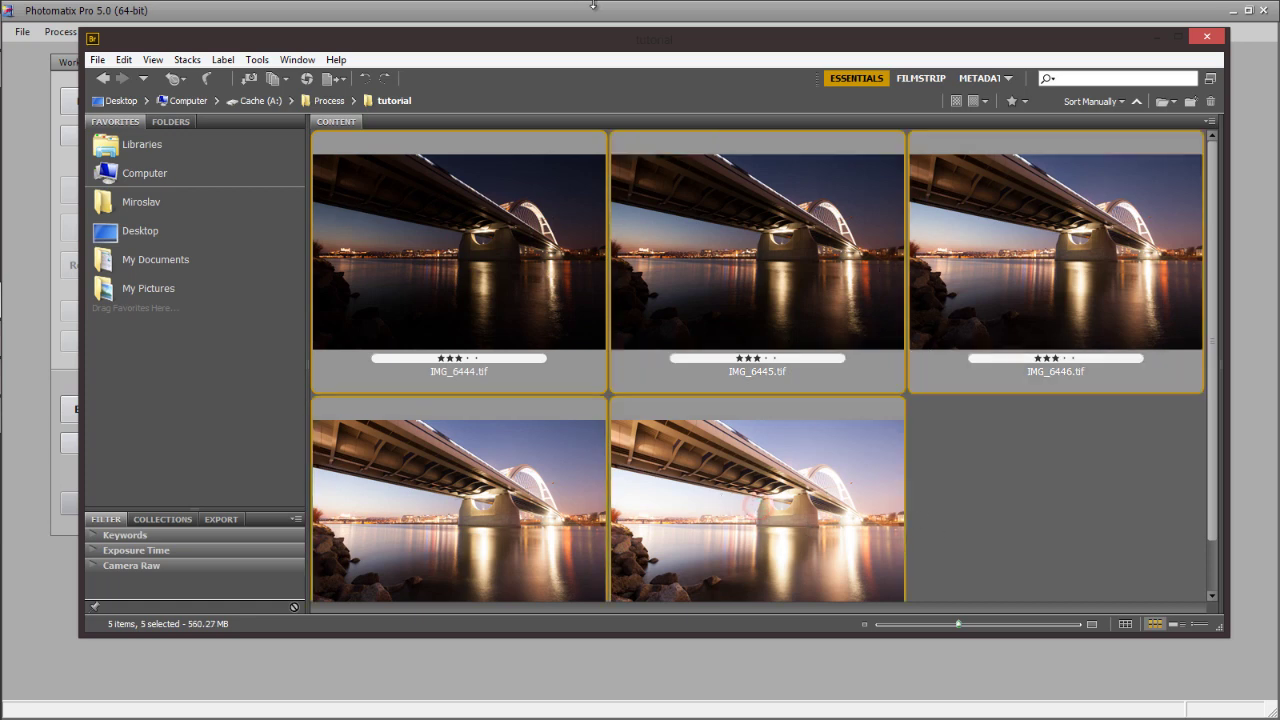
drag(679, 50, 974, 39)
drag(800, 262, 270, 208)
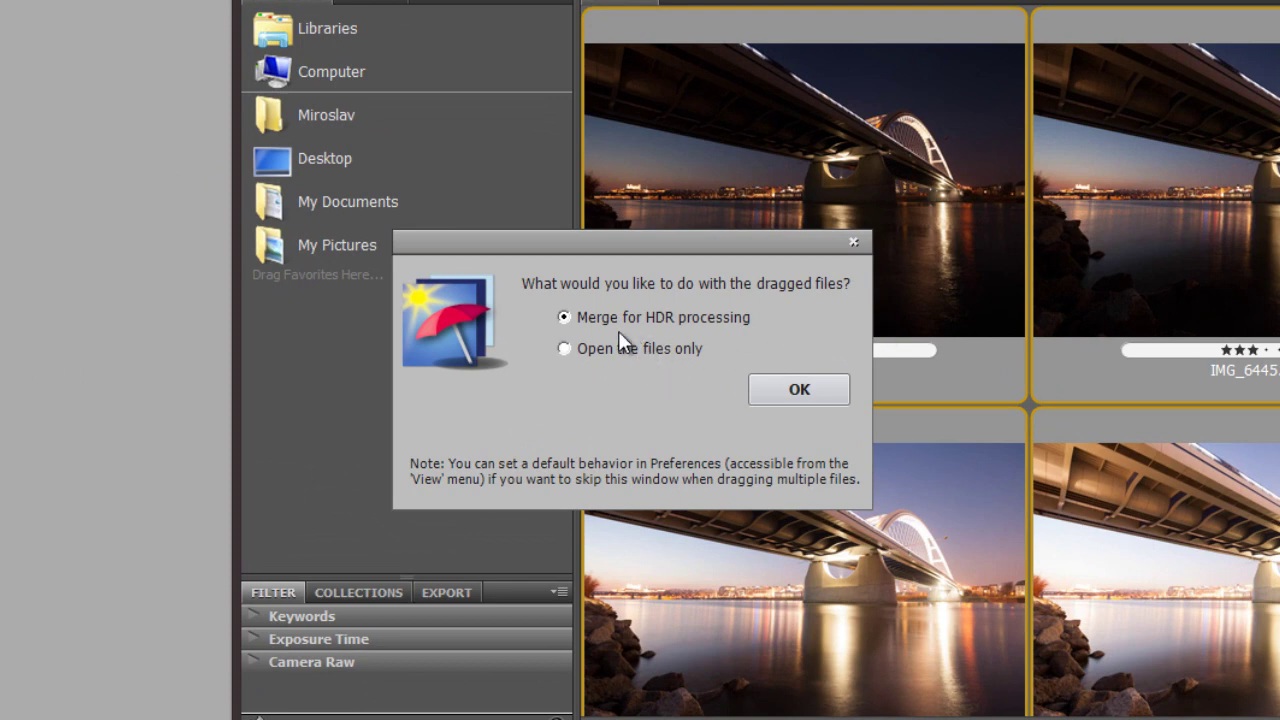
click(793, 403)
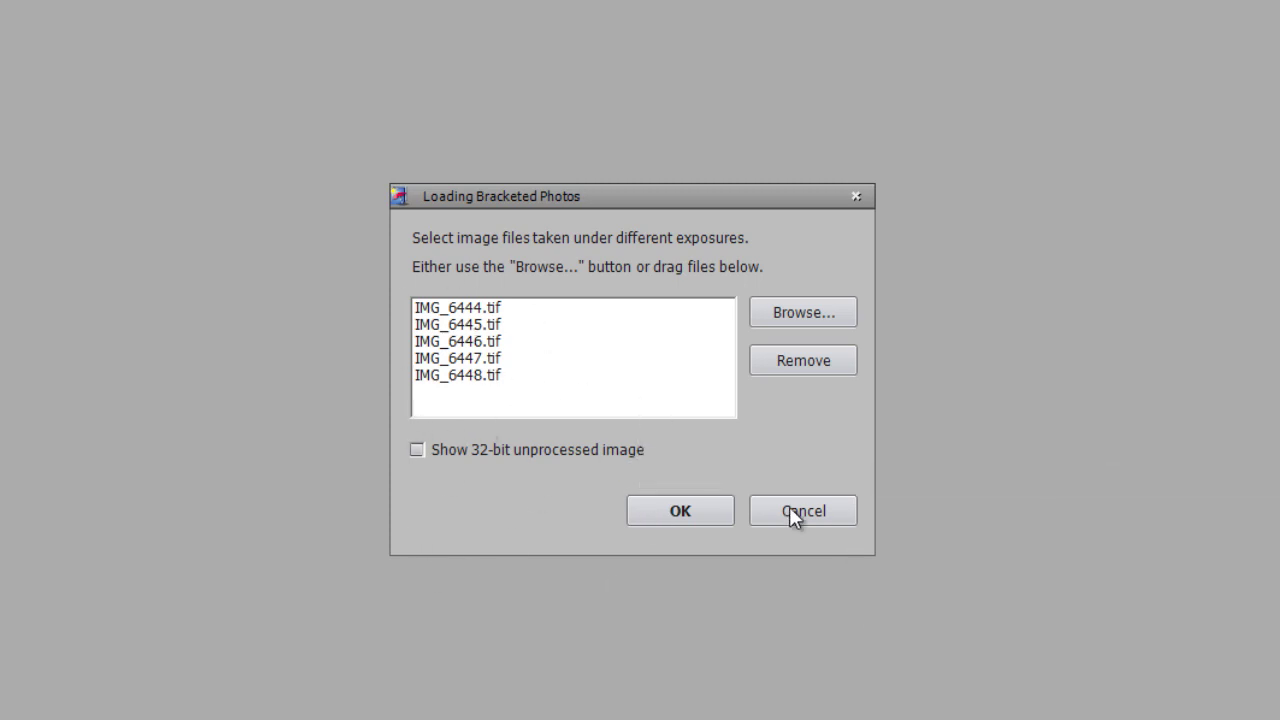
click(702, 511)
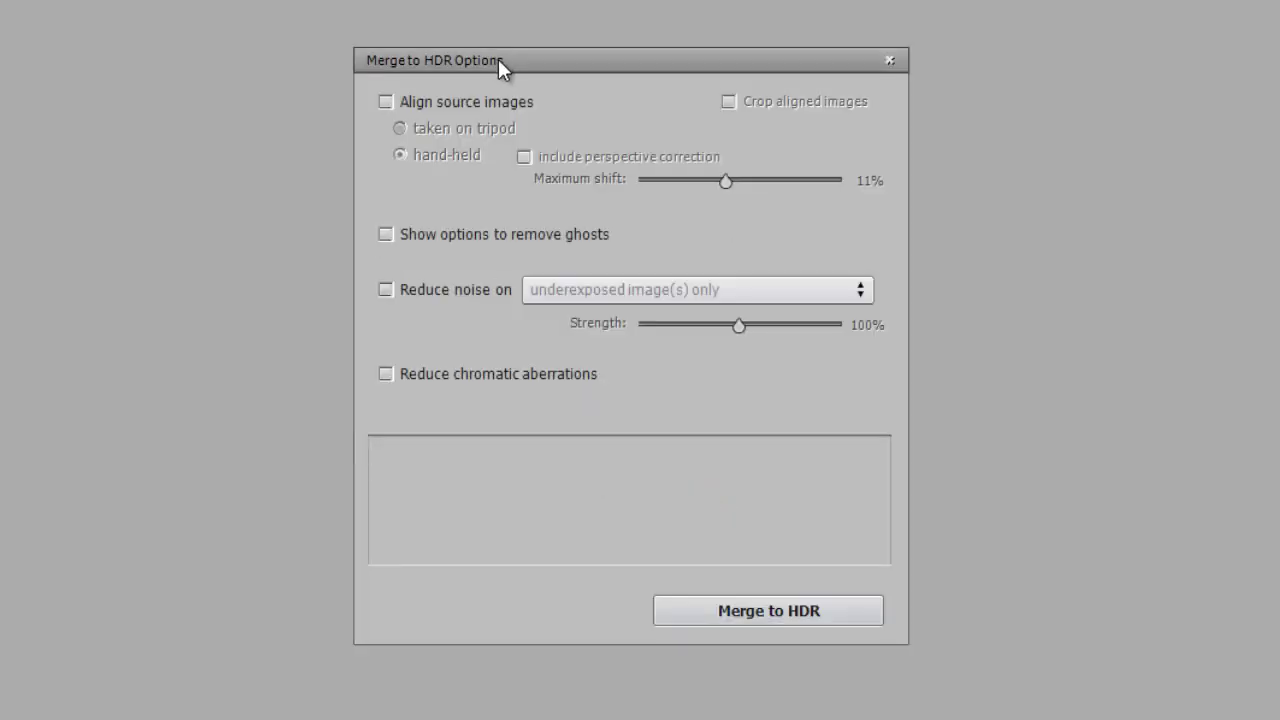
Leave Align, Reduce noise and Reduce chromatic aberrations unchecked, then merge to HDR.
click(385, 102)
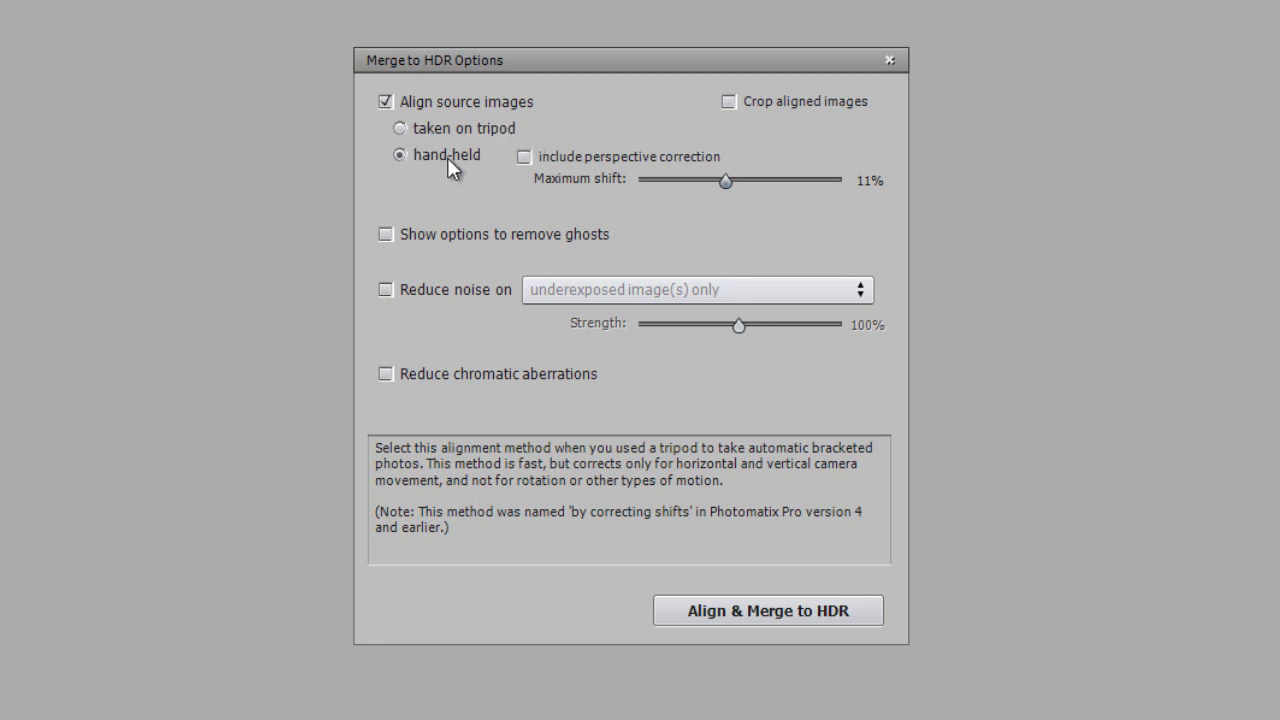
click(386, 100)
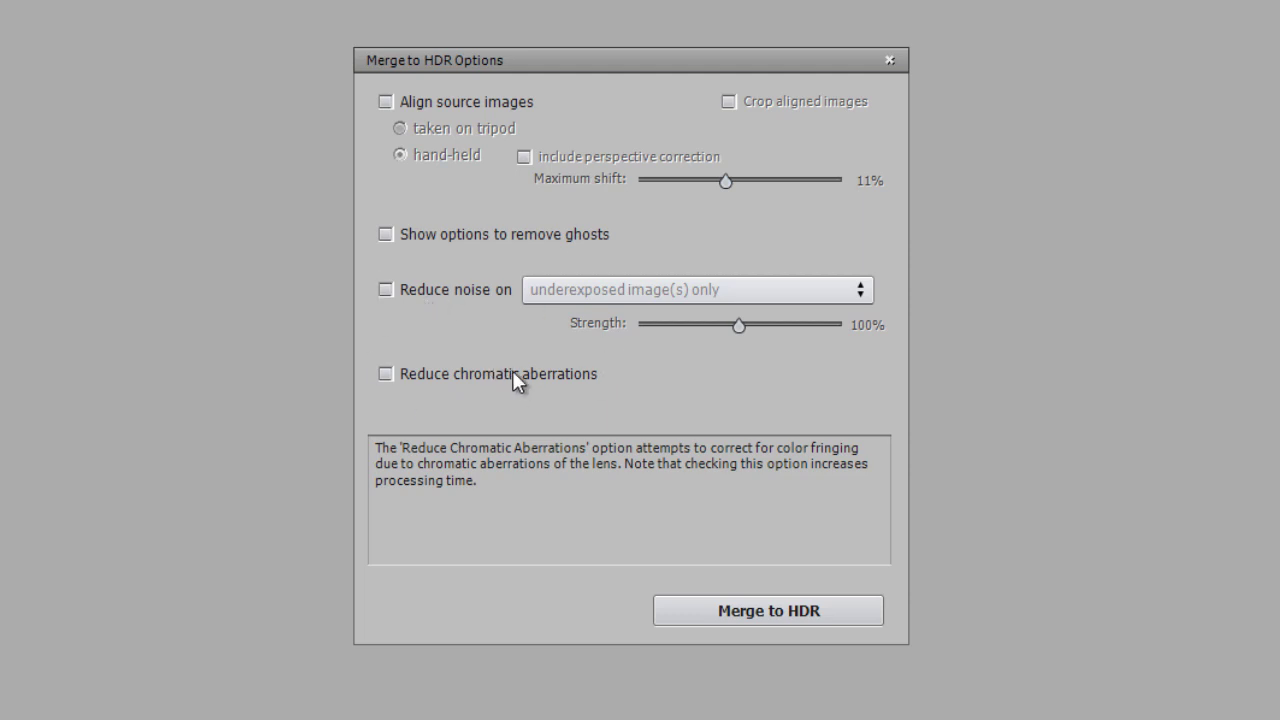
click(385, 288)
click(386, 374)
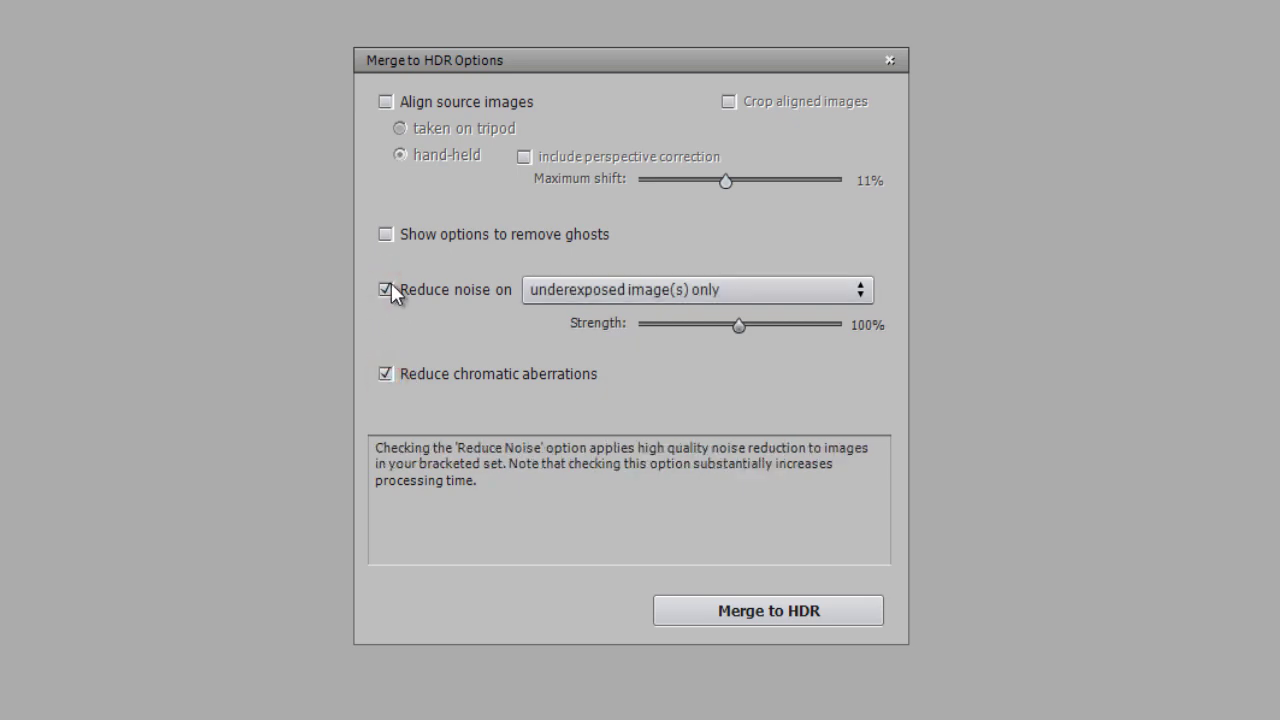
click(388, 287)
click(386, 374)
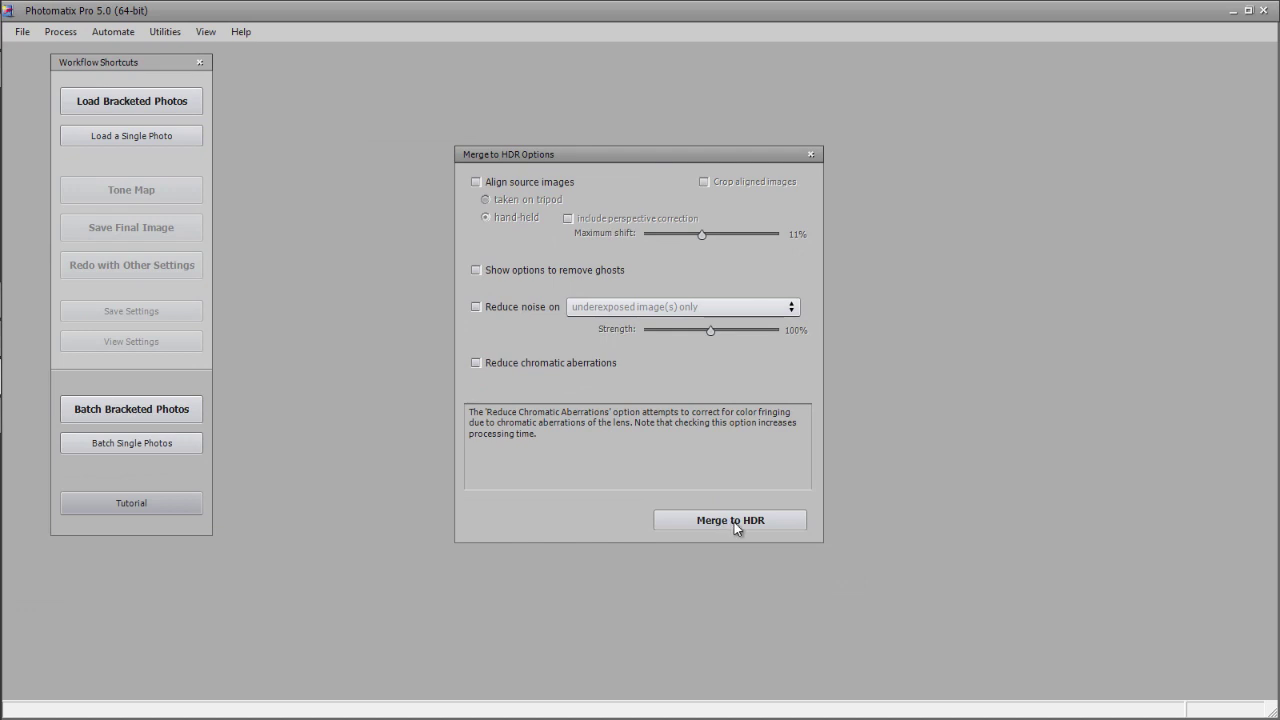
click(734, 522)
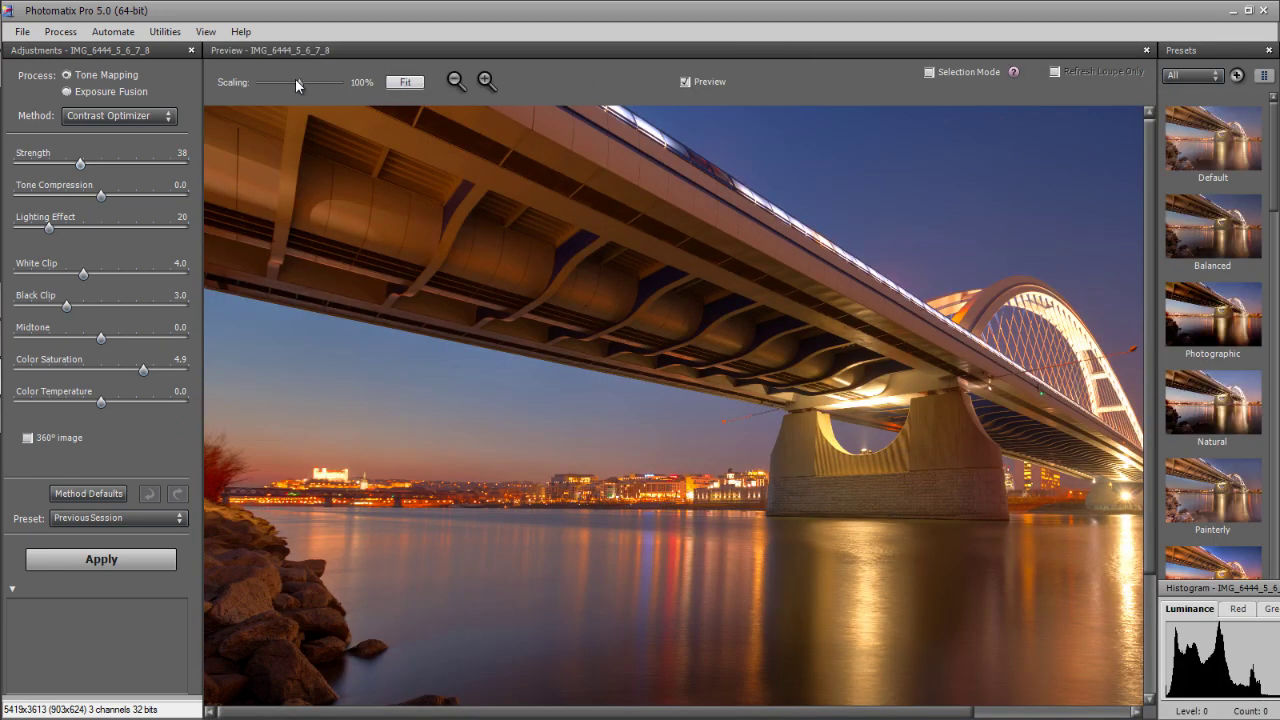
Reduce the preview Scaling from 100% to about 76% so the whole bridge fits.
drag(299, 83, 276, 85)
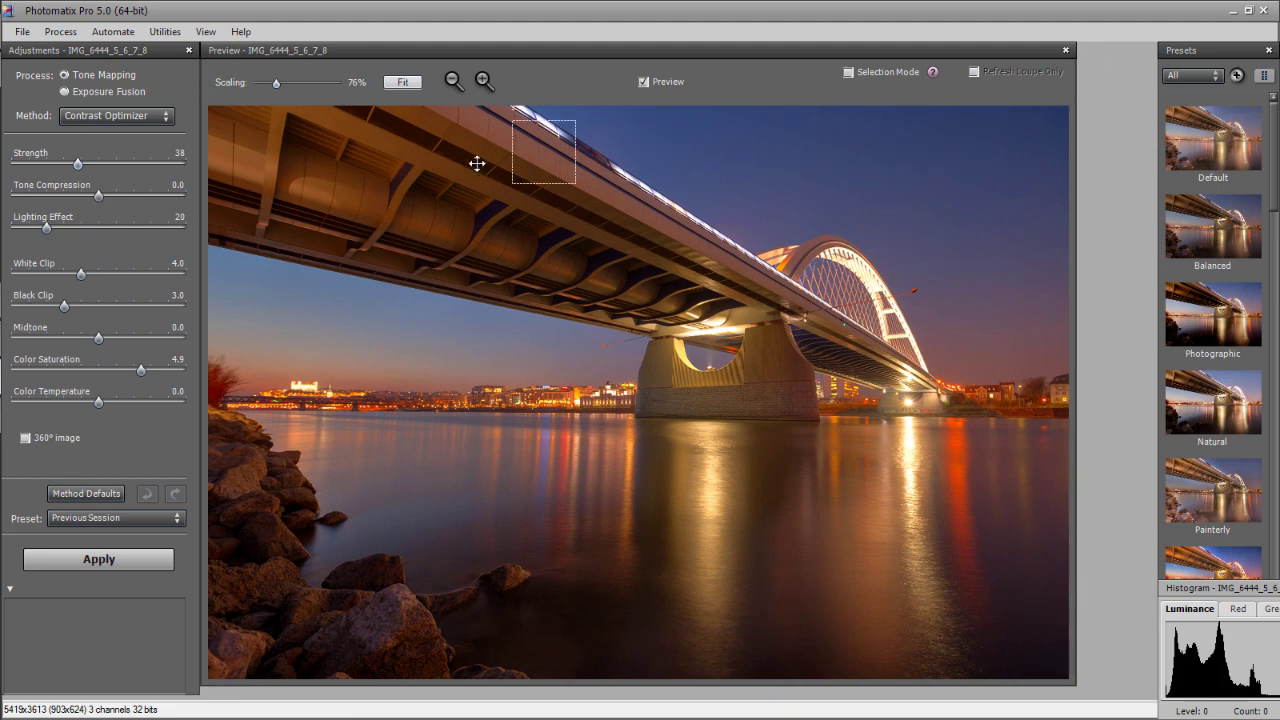
drag(517, 55, 514, 51)
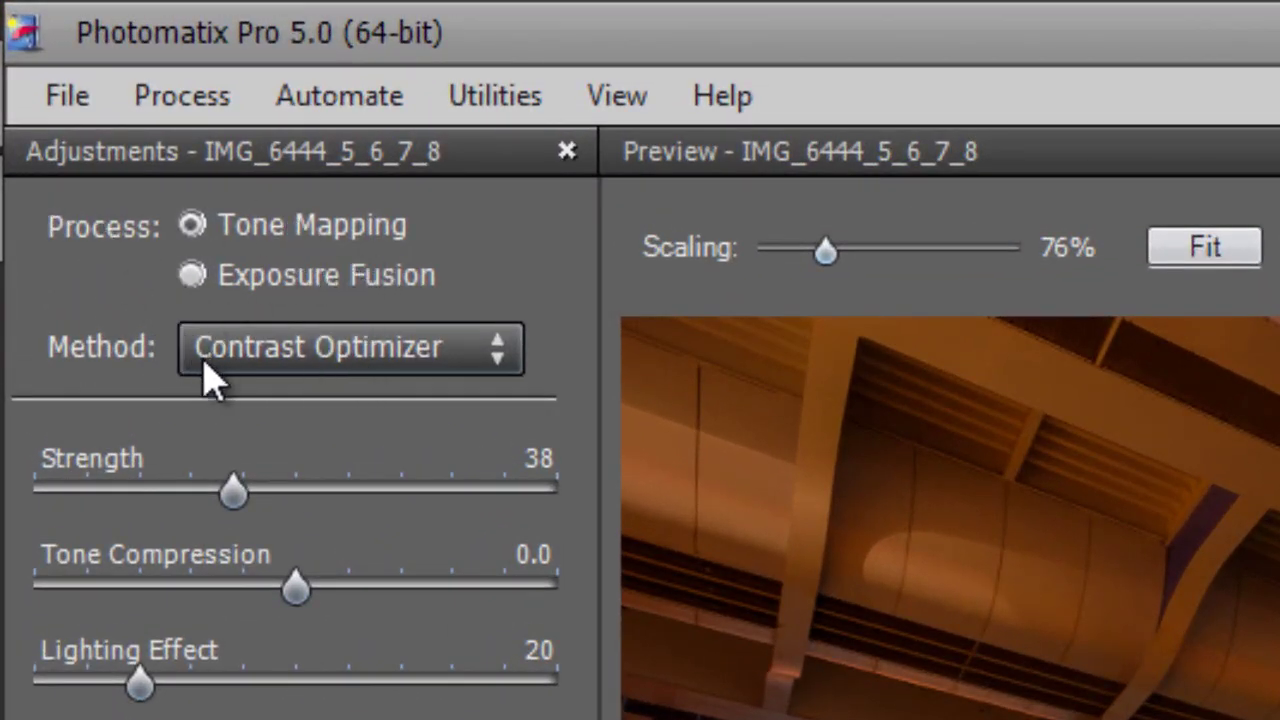
click(355, 347)
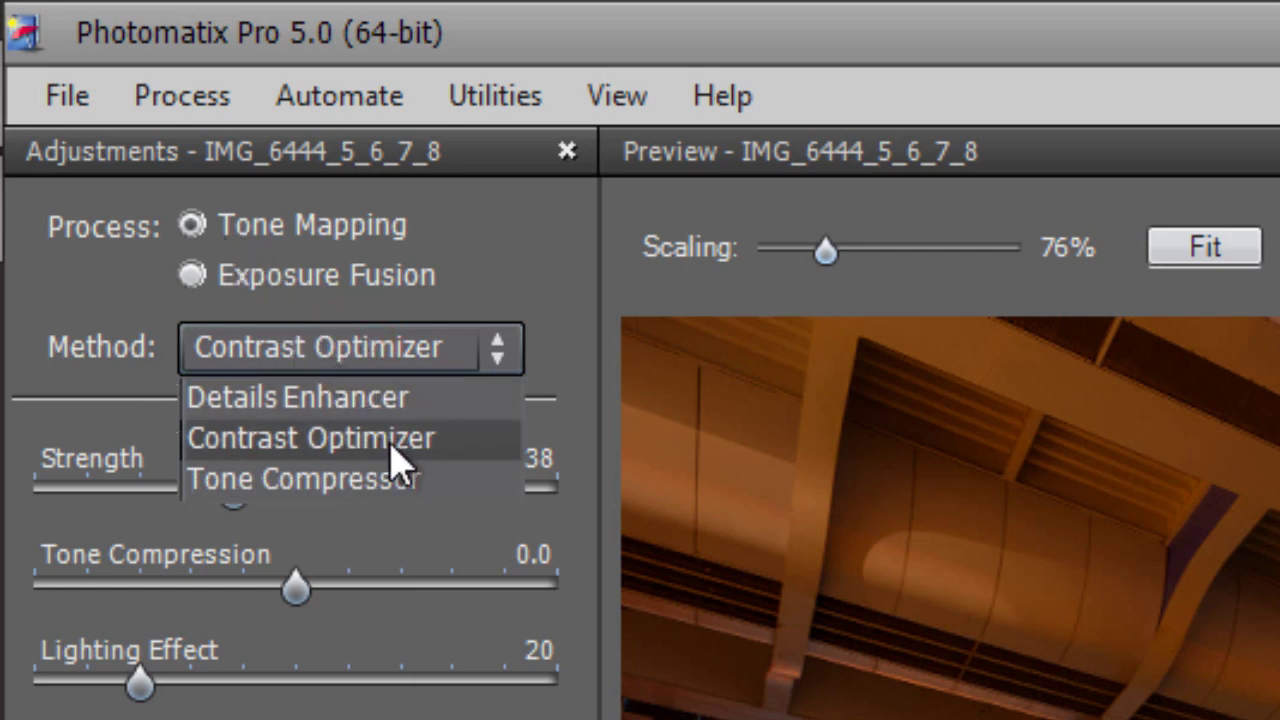
click(268, 275)
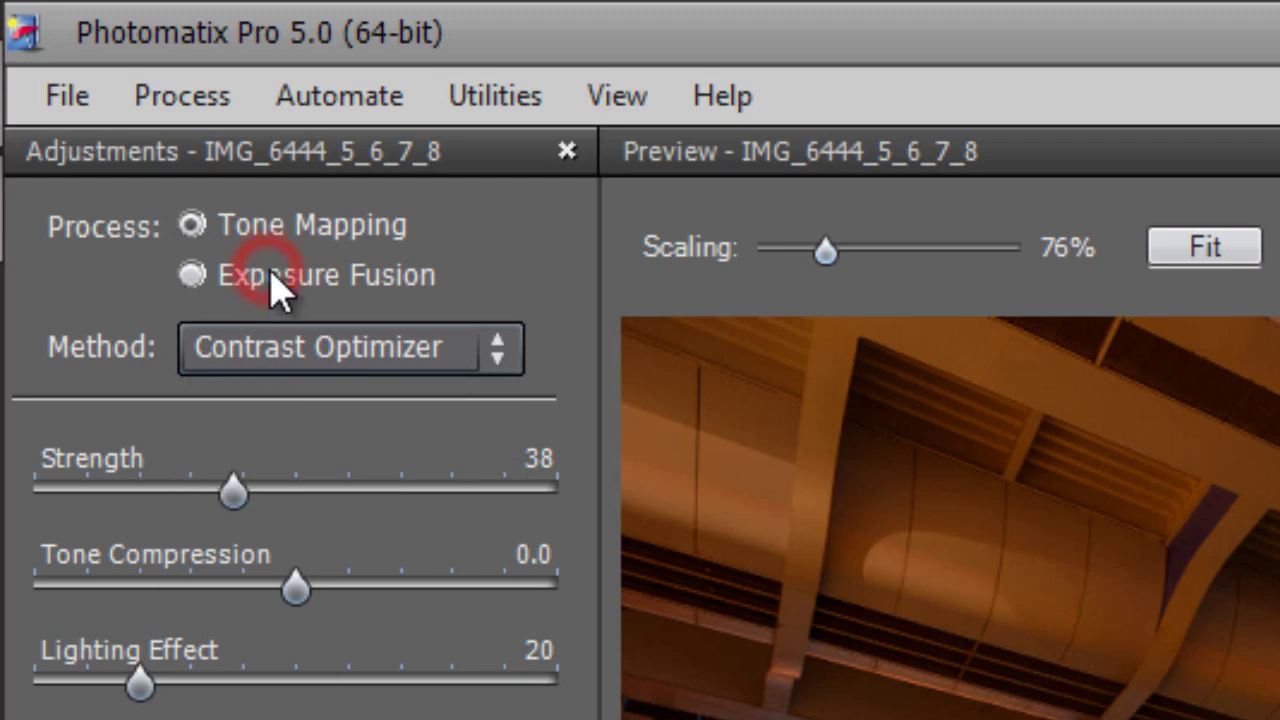
click(272, 272)
click(312, 352)
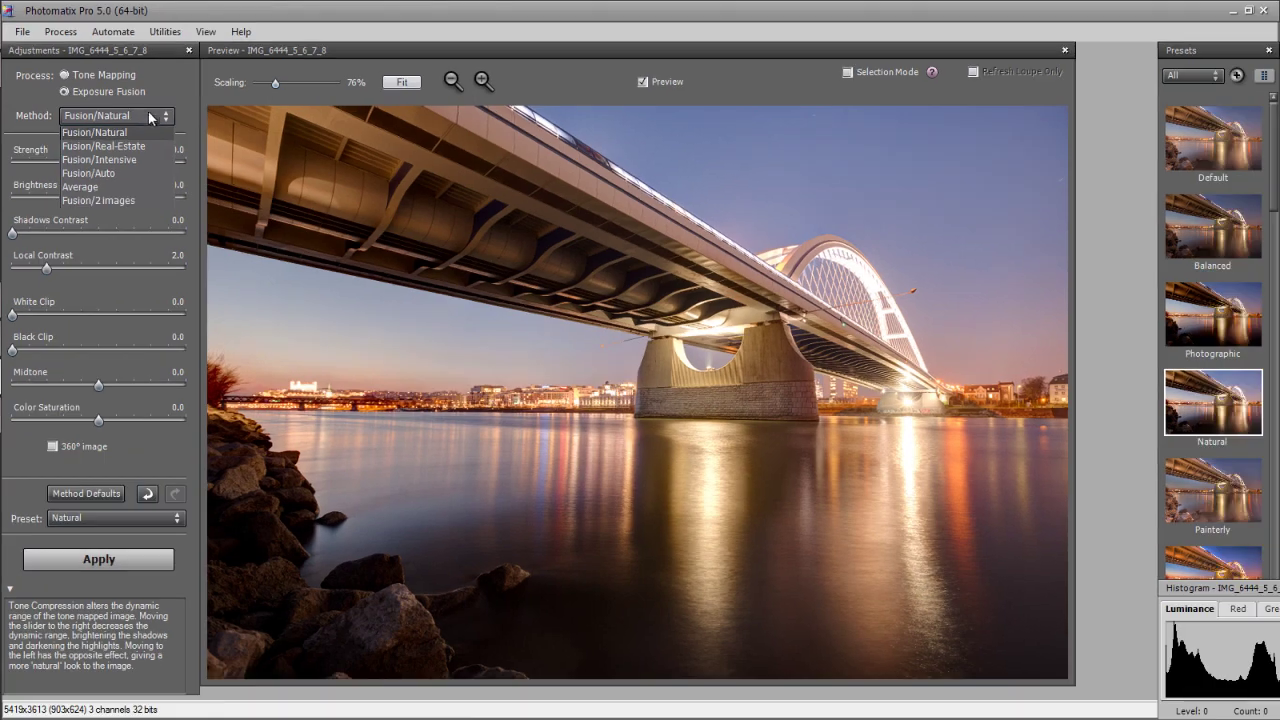
click(160, 116)
click(83, 77)
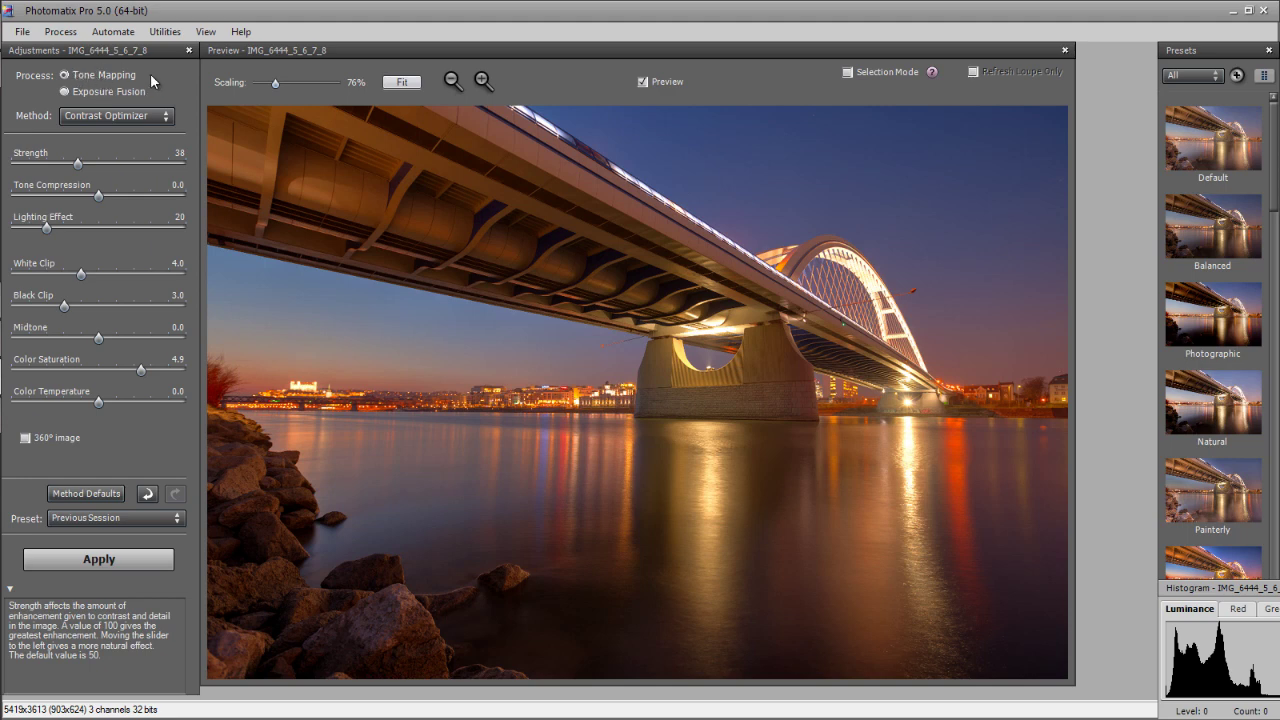
click(65, 91)
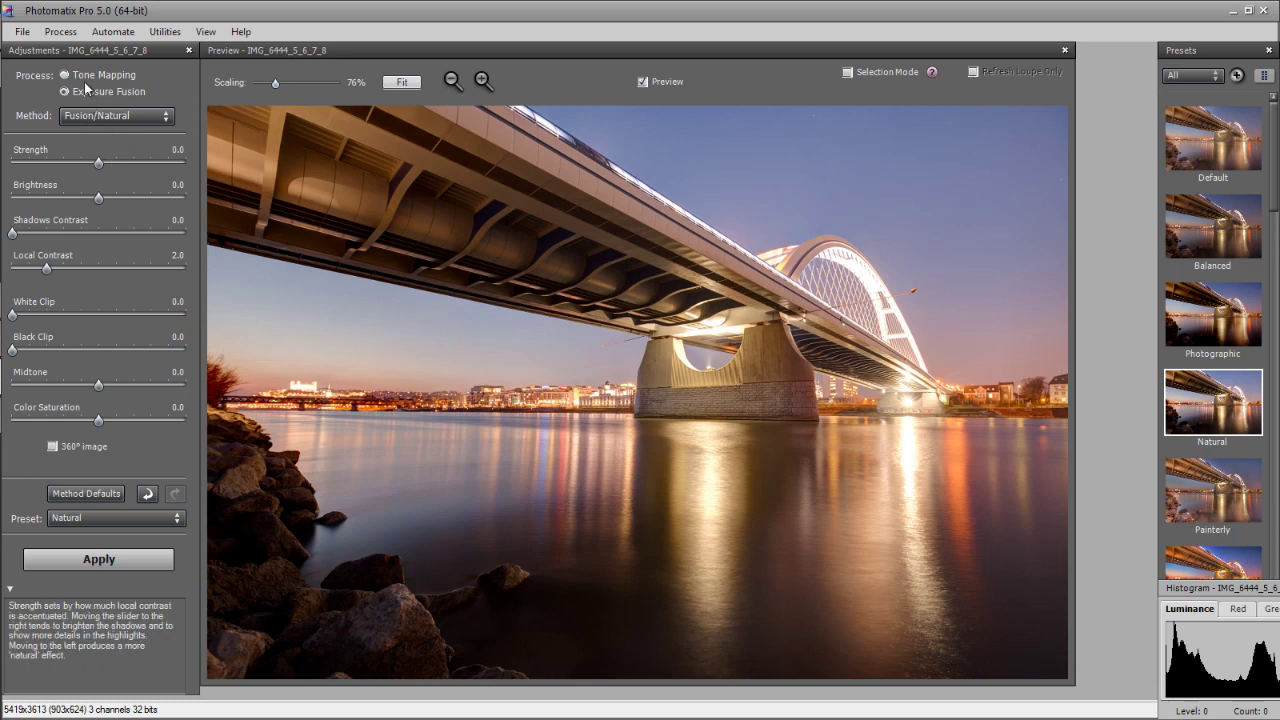
click(153, 114)
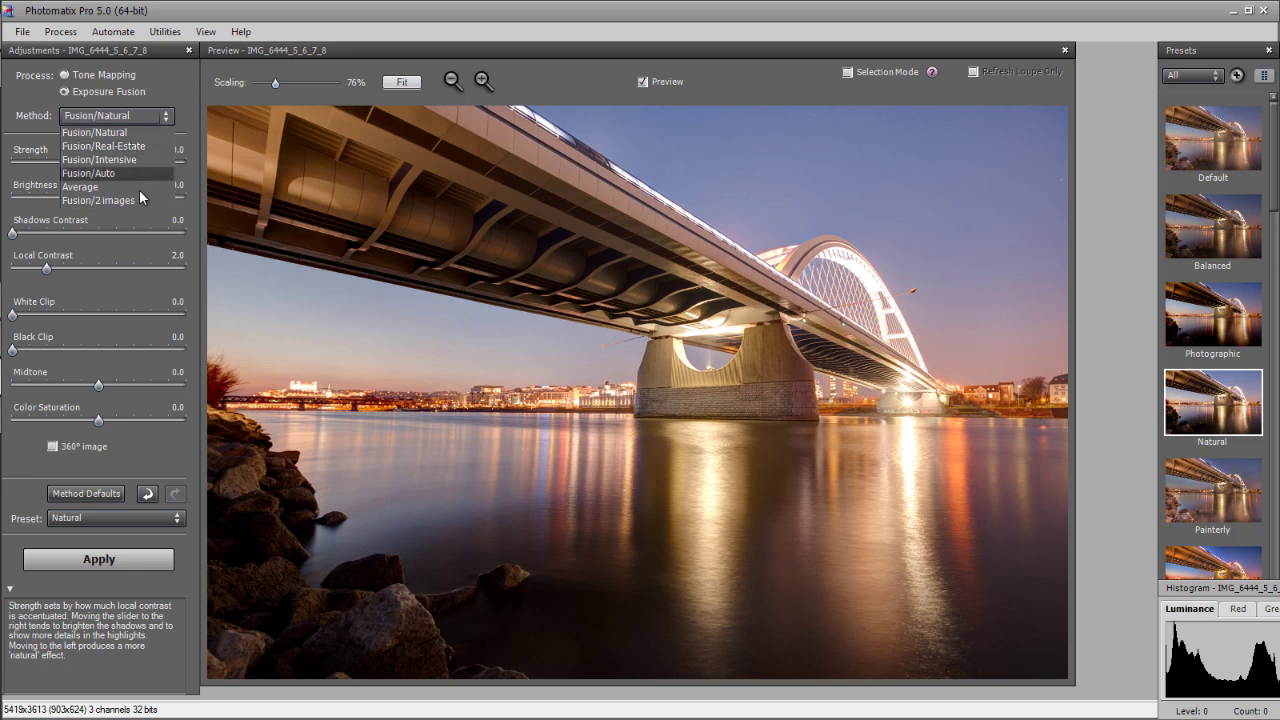
click(167, 117)
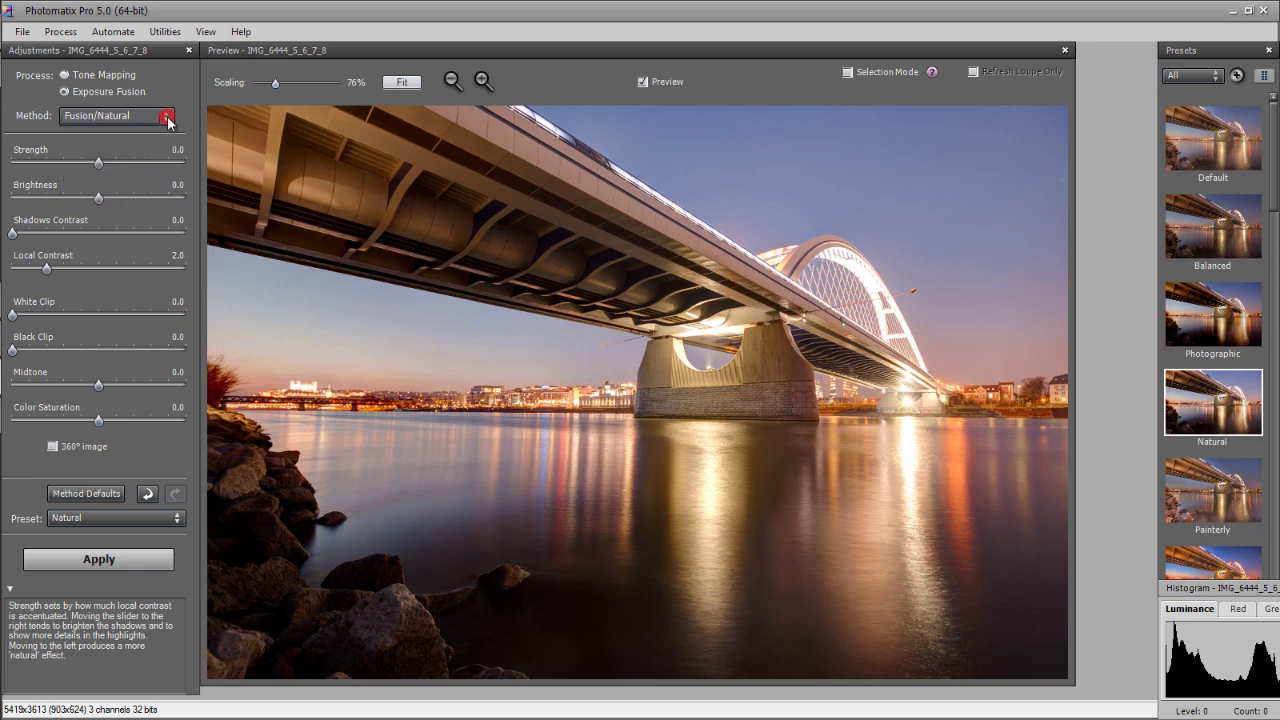
click(104, 78)
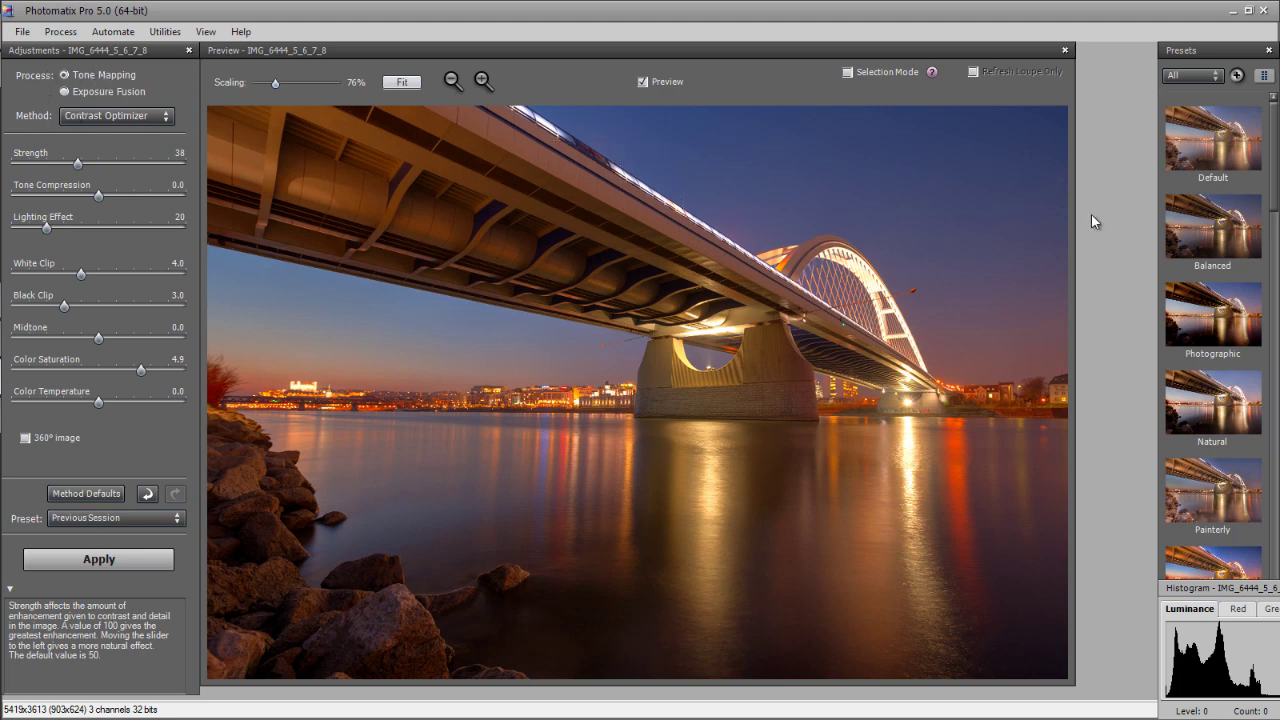
Compare the Natural, Photographic and Balanced presets, settling on Photographic.
click(1274, 151)
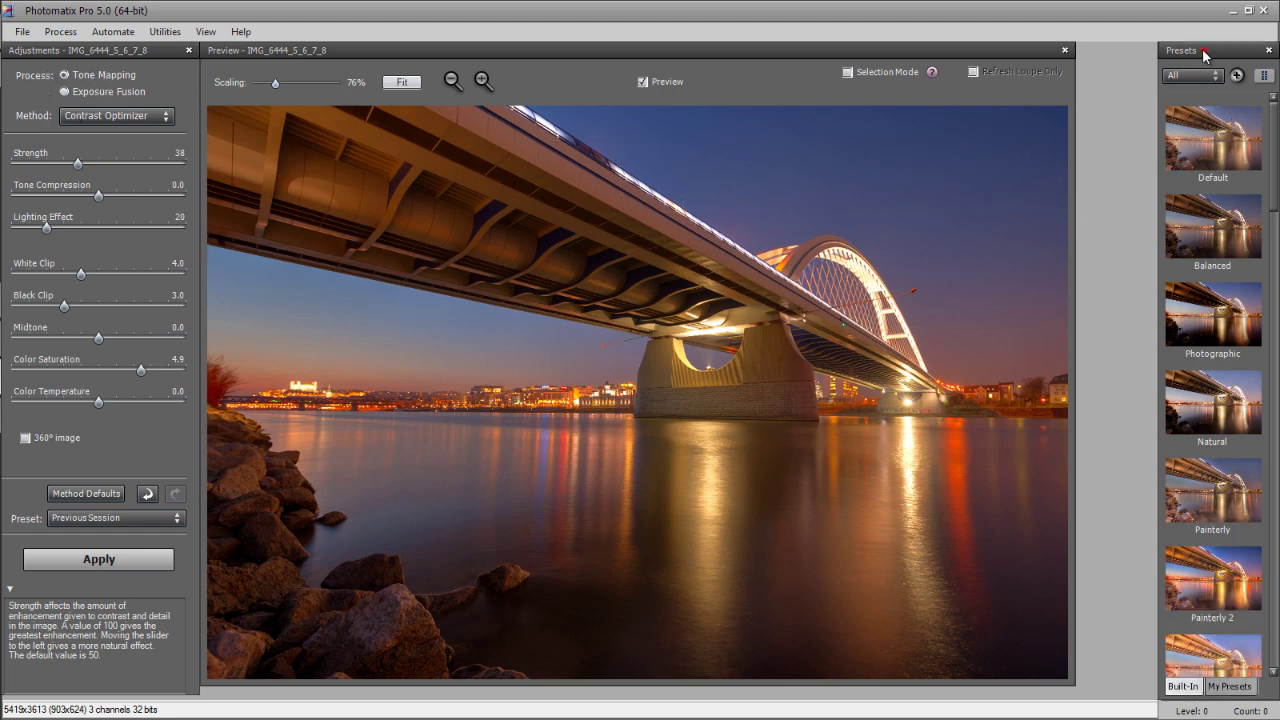
drag(1204, 53, 1182, 51)
mouse_move(1251, 172)
mouse_down()
mouse_move(1246, 634)
mouse_move(1277, 153)
mouse_up()
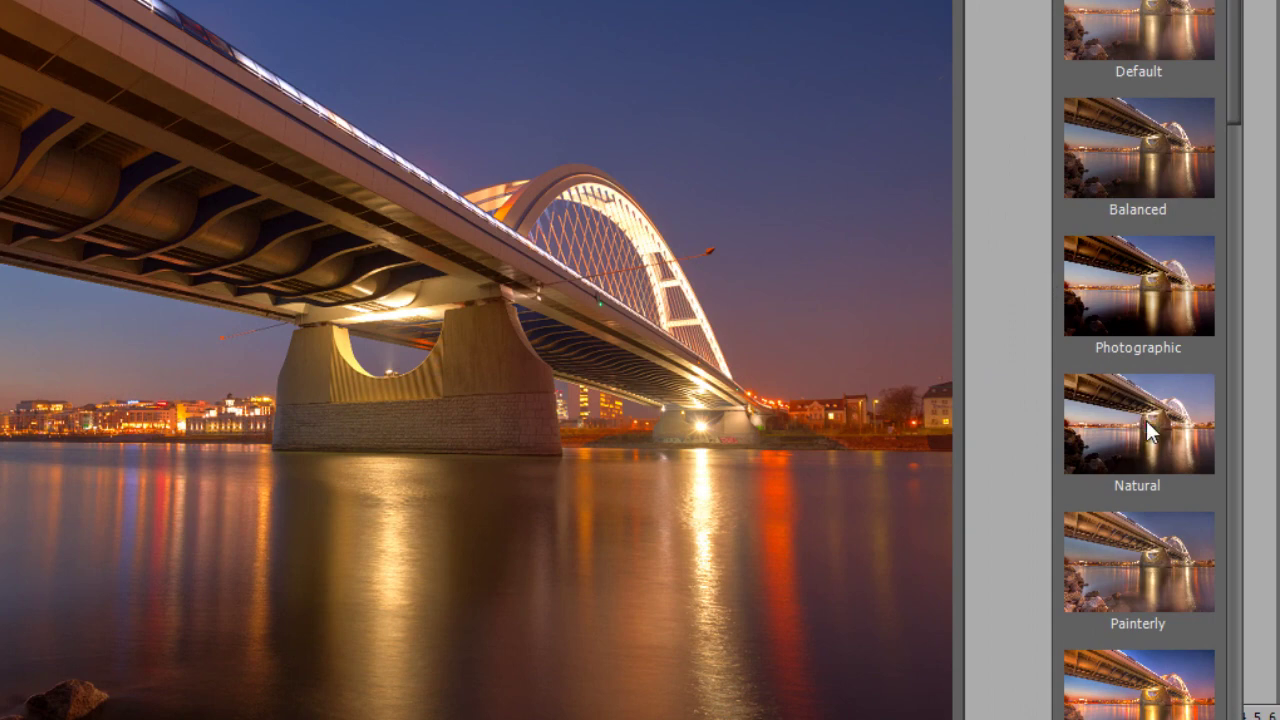
click(1147, 428)
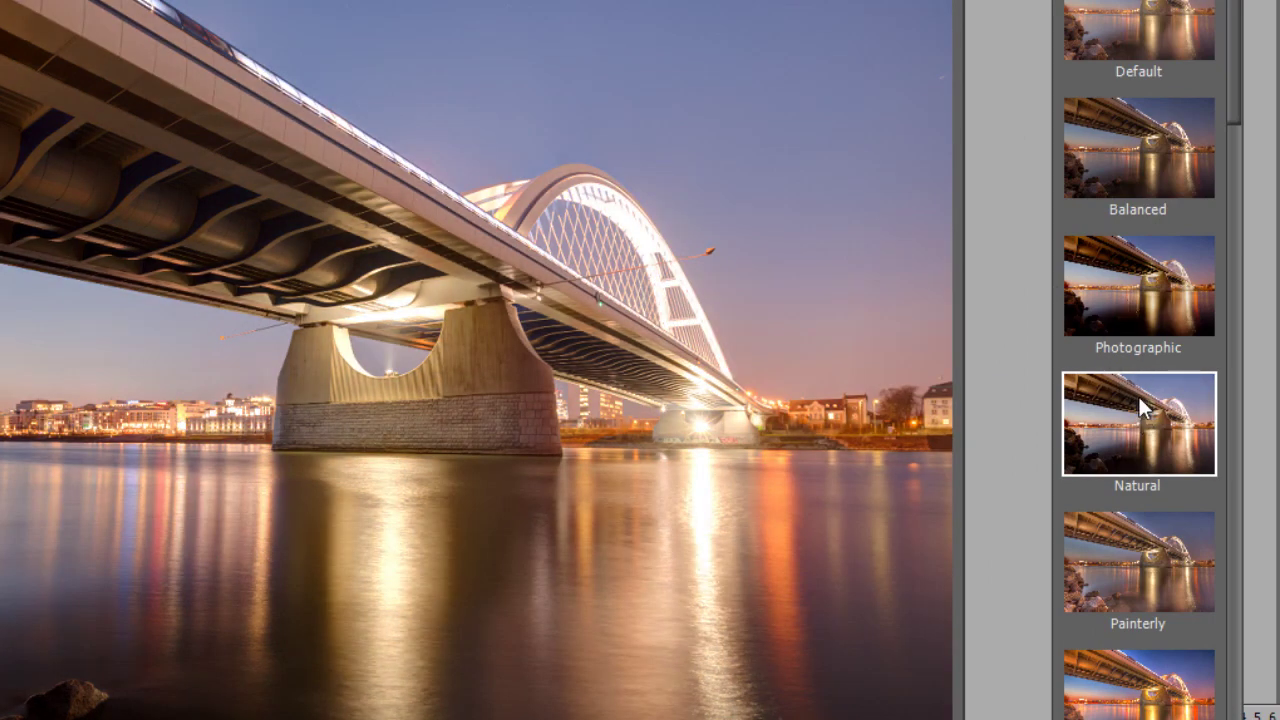
click(1125, 284)
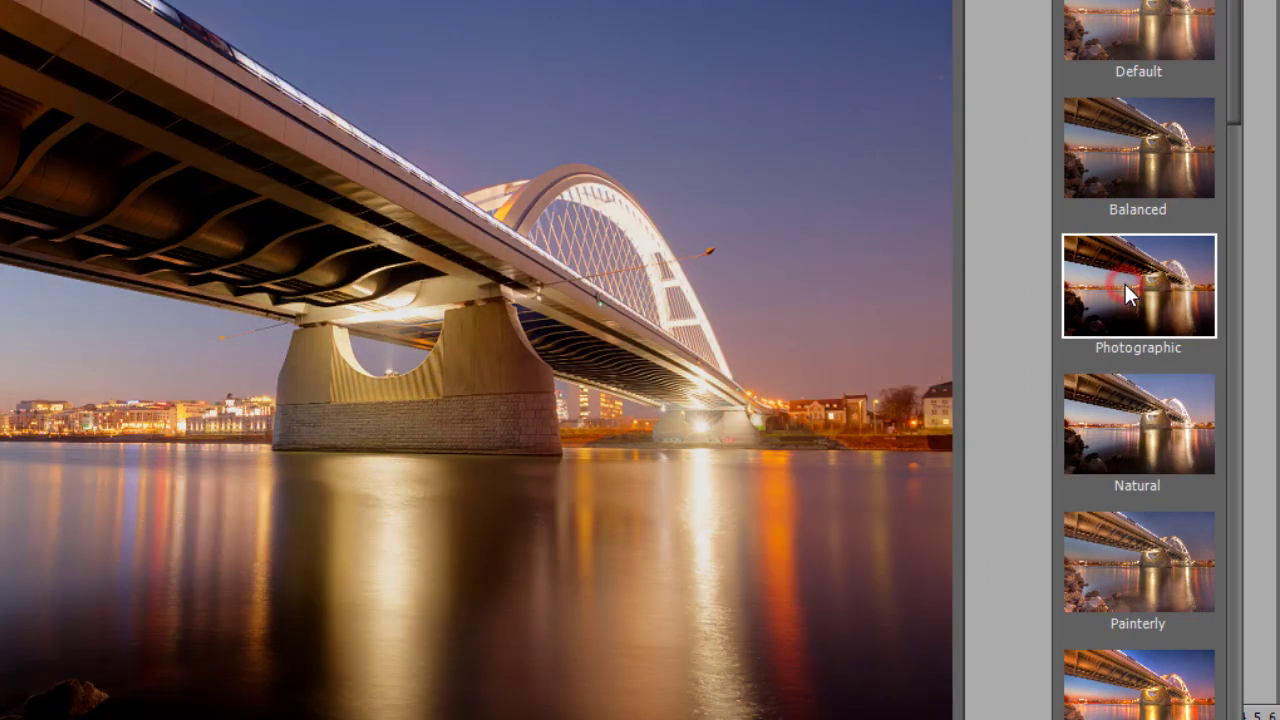
click(1157, 153)
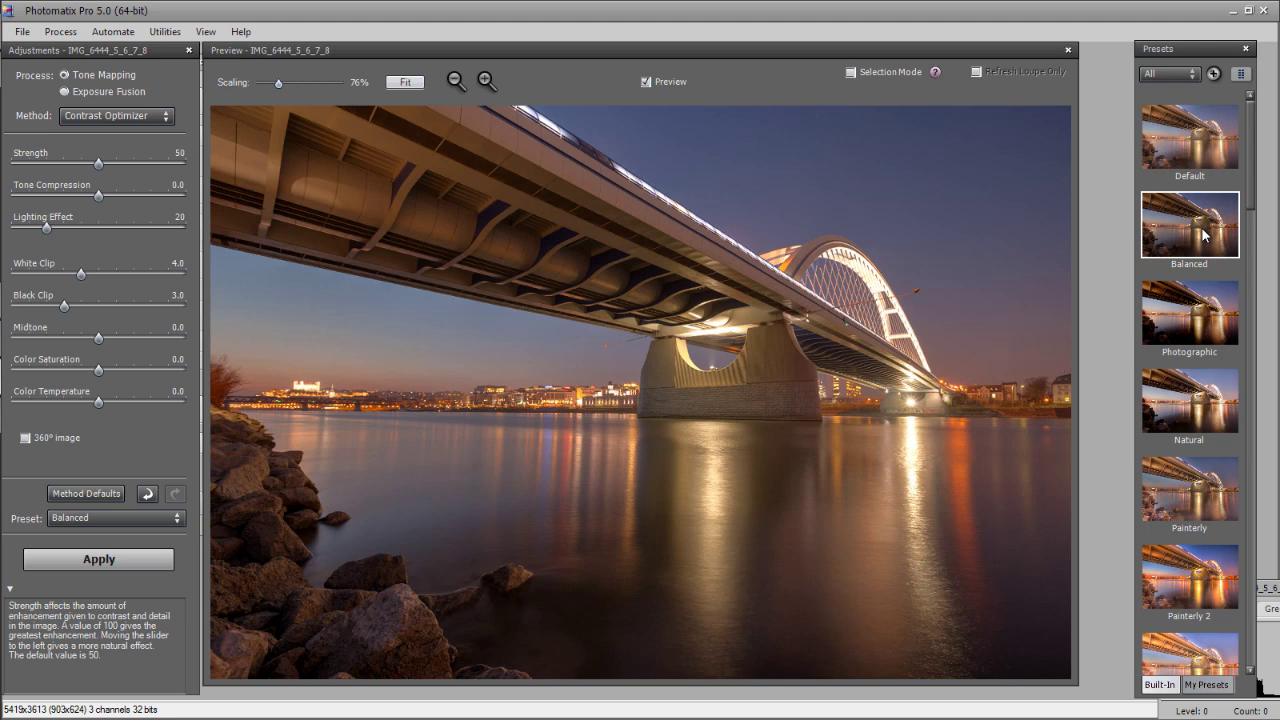
click(1186, 318)
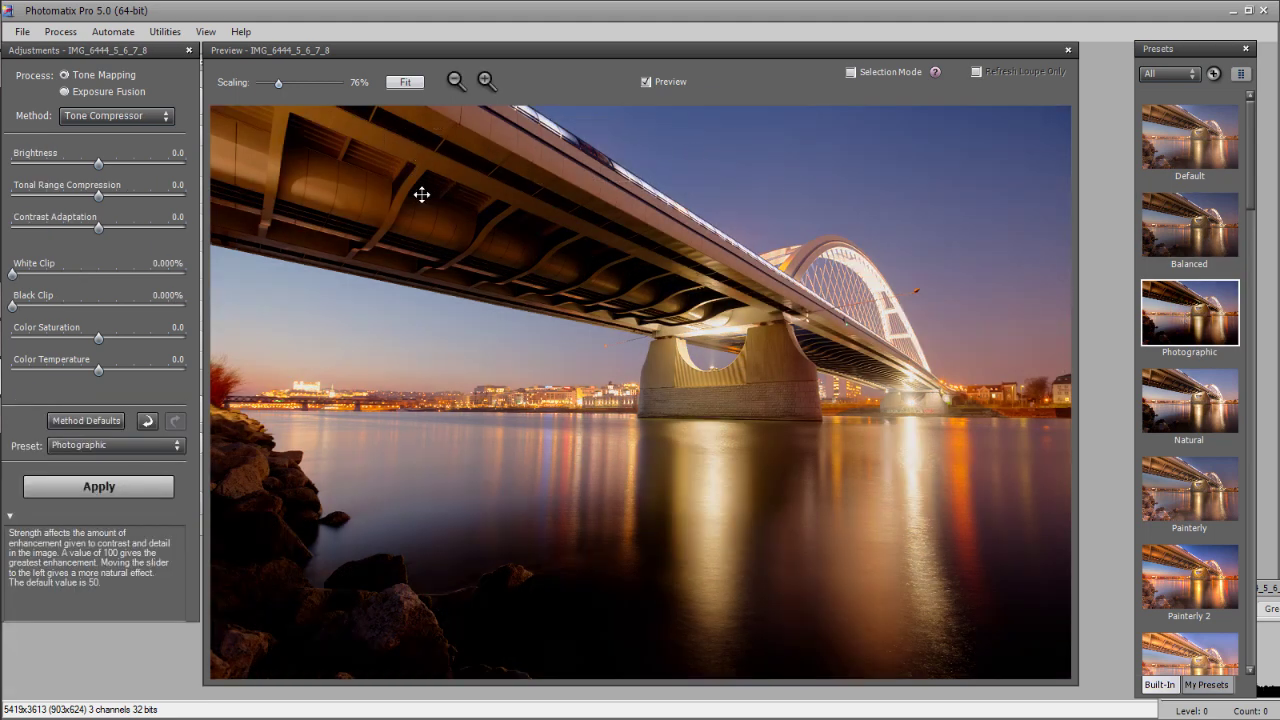
click(1208, 392)
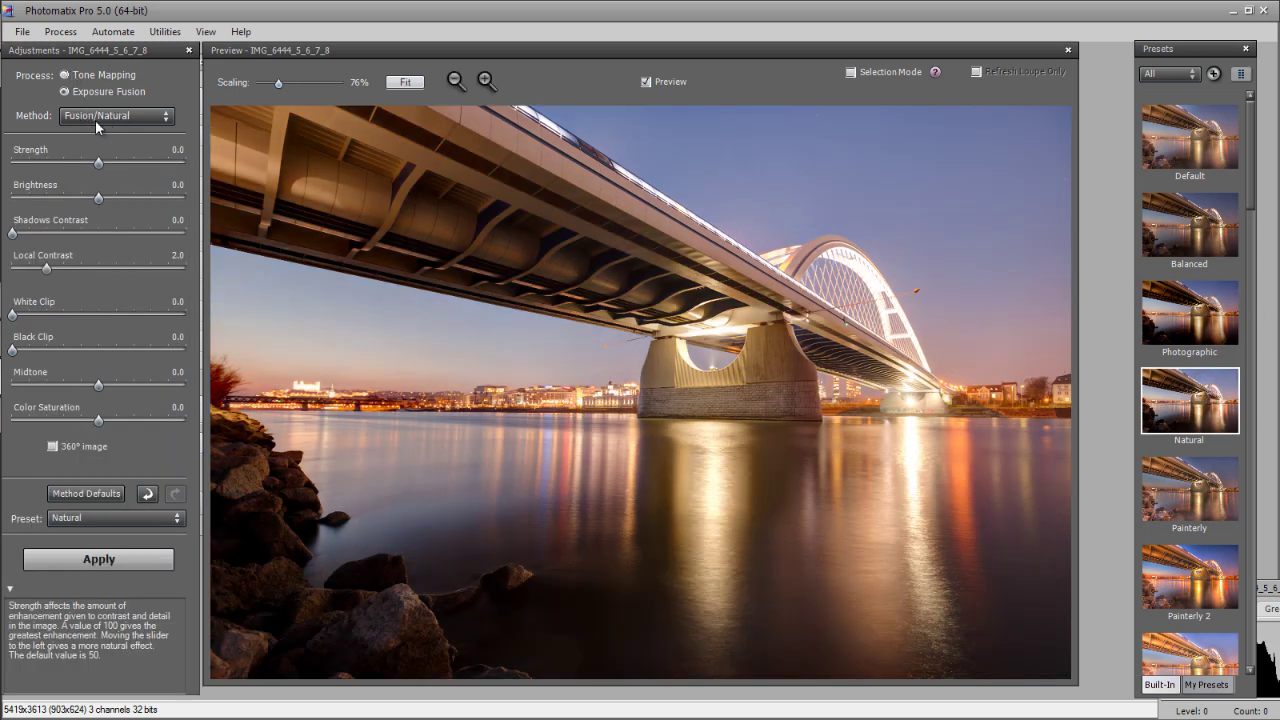
click(1185, 318)
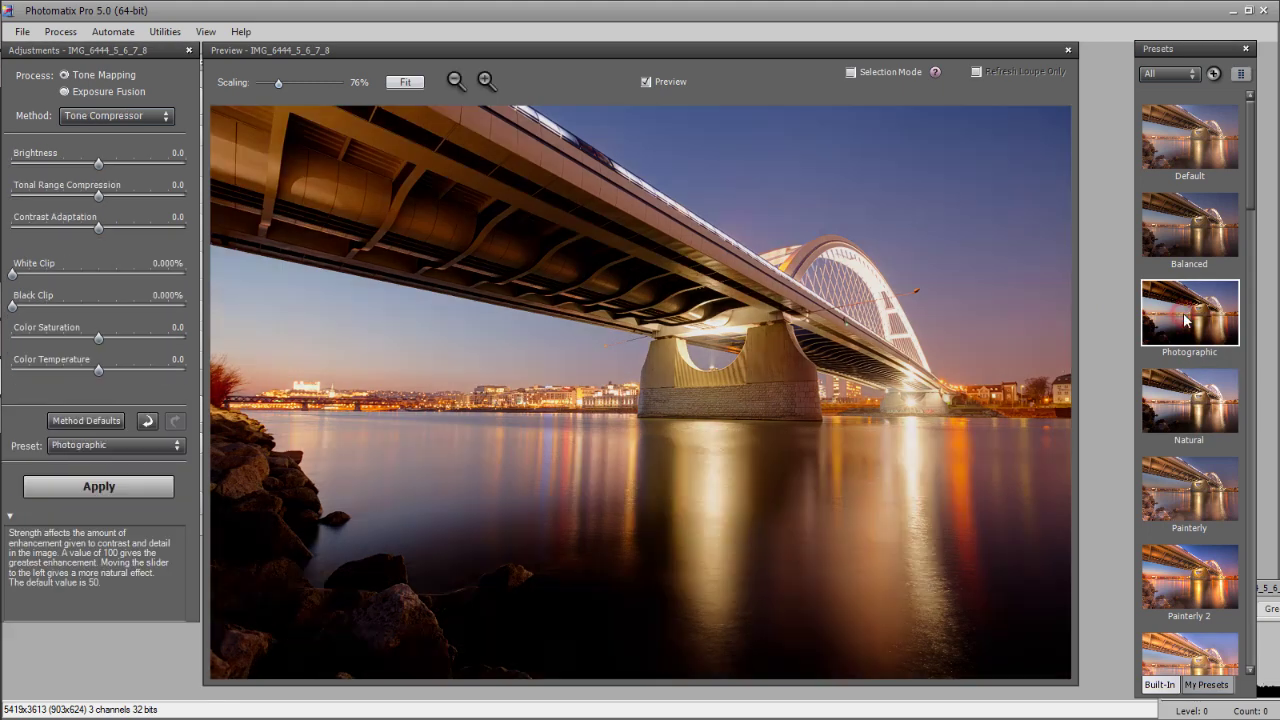
click(1187, 224)
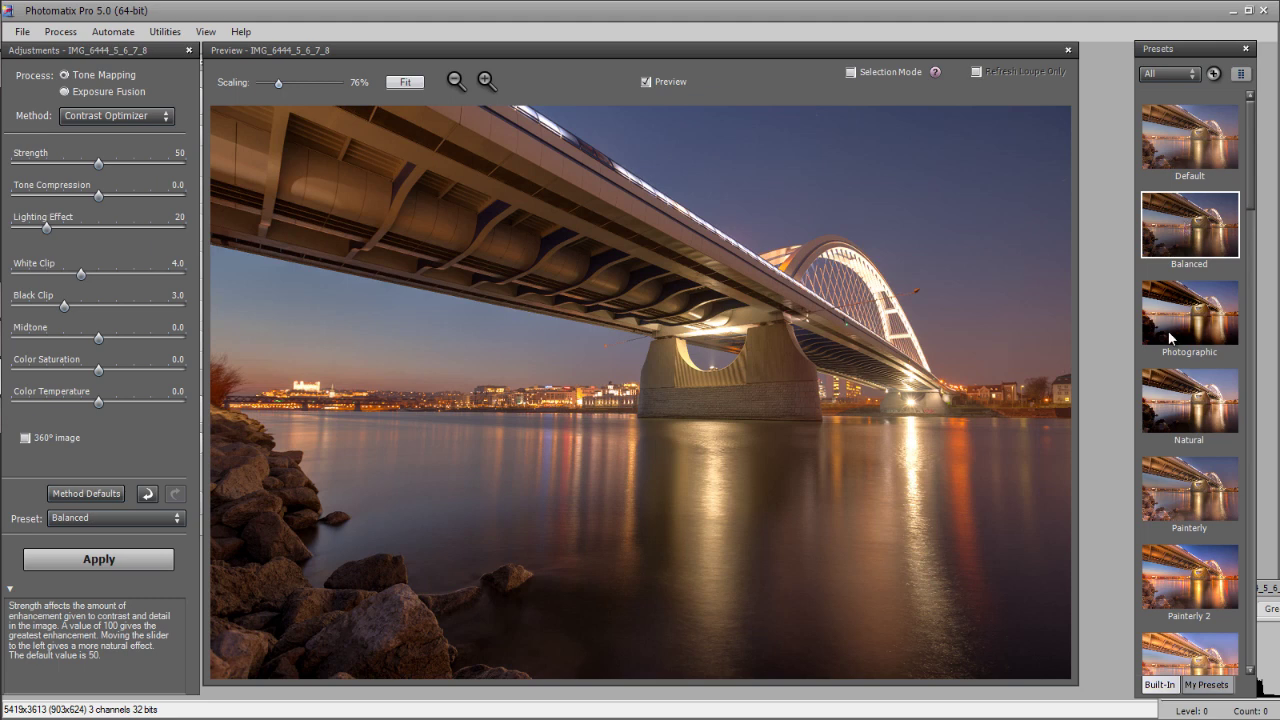
click(1197, 318)
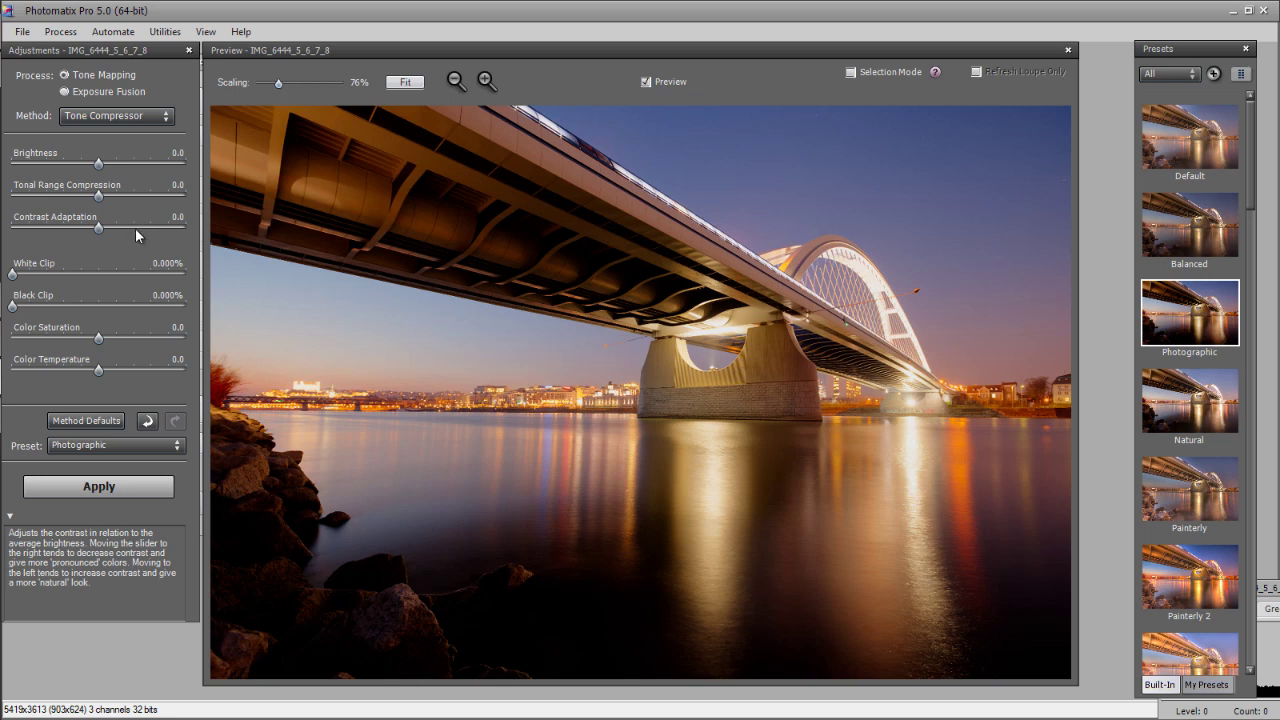
Tune Tone Compressor: Contrast Adaptation 9.4, Tonal Range Compression -3.2, Saturation 3.0, Brightness 1.3.
click(172, 228)
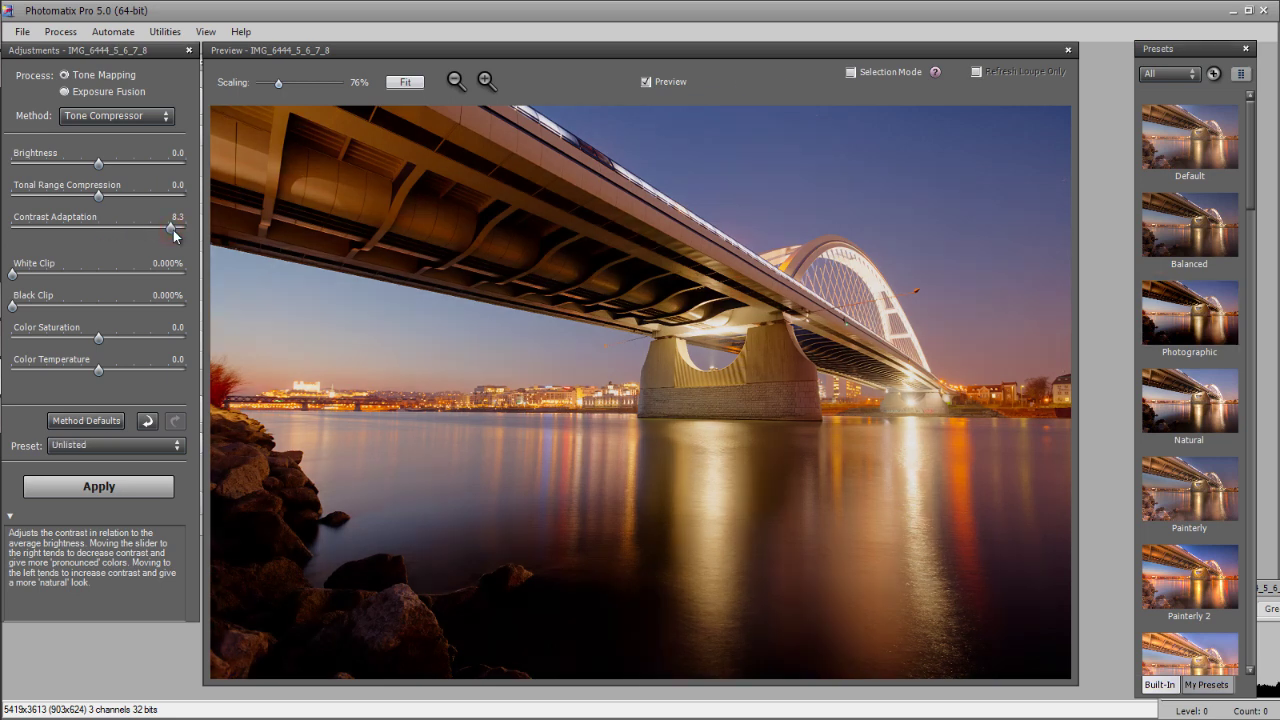
click(18, 238)
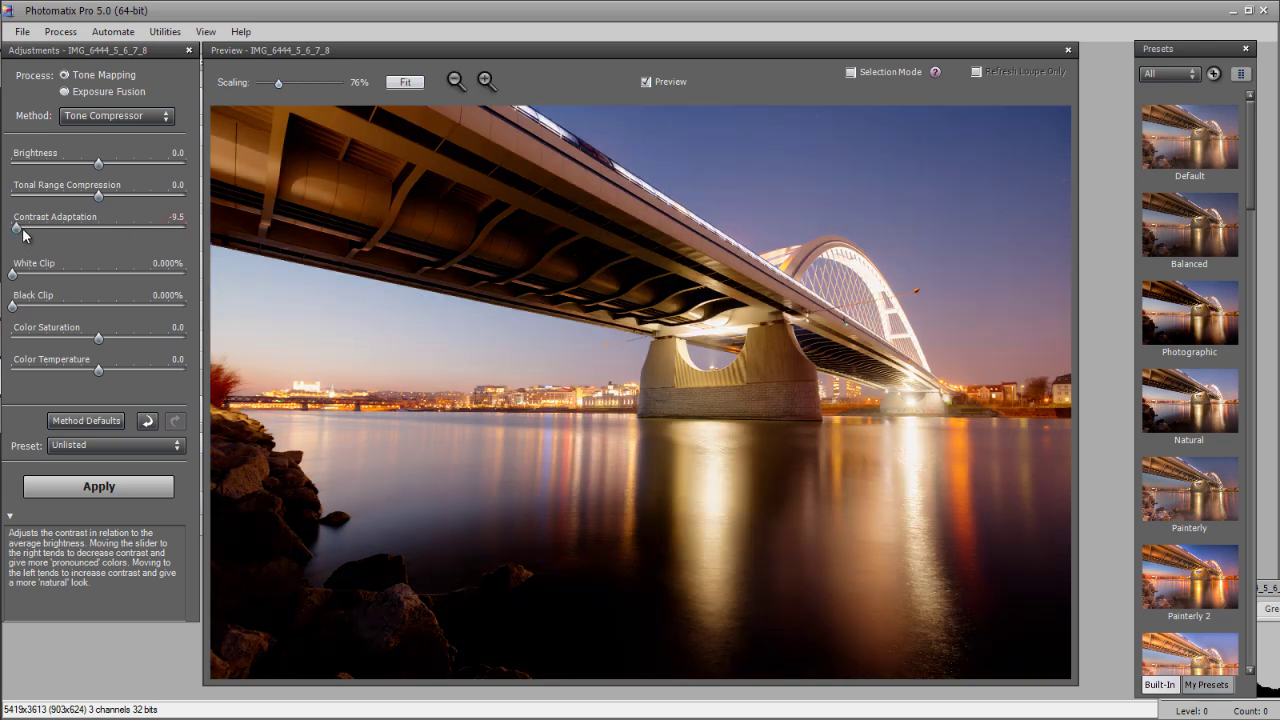
drag(19, 228, 27, 228)
drag(184, 234, 183, 234)
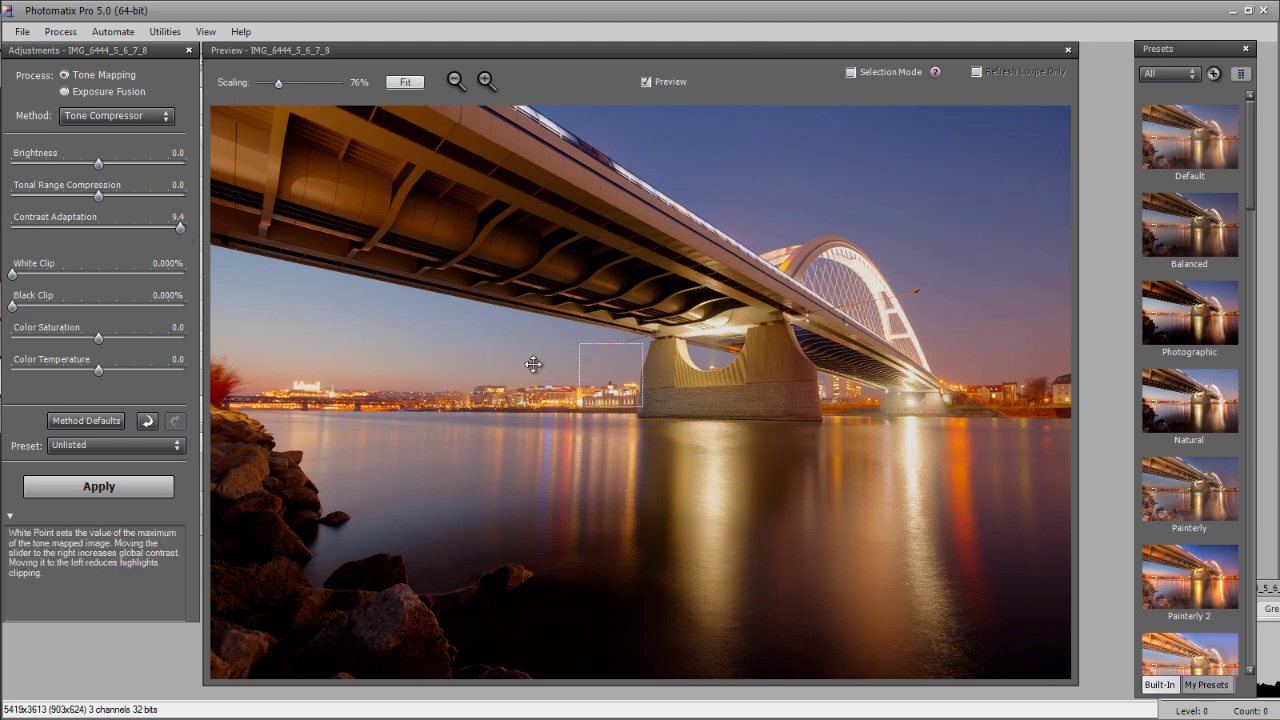
mouse_move(99, 195)
mouse_down()
mouse_move(178, 197)
mouse_move(22, 200)
mouse_move(115, 203)
mouse_move(77, 199)
mouse_up()
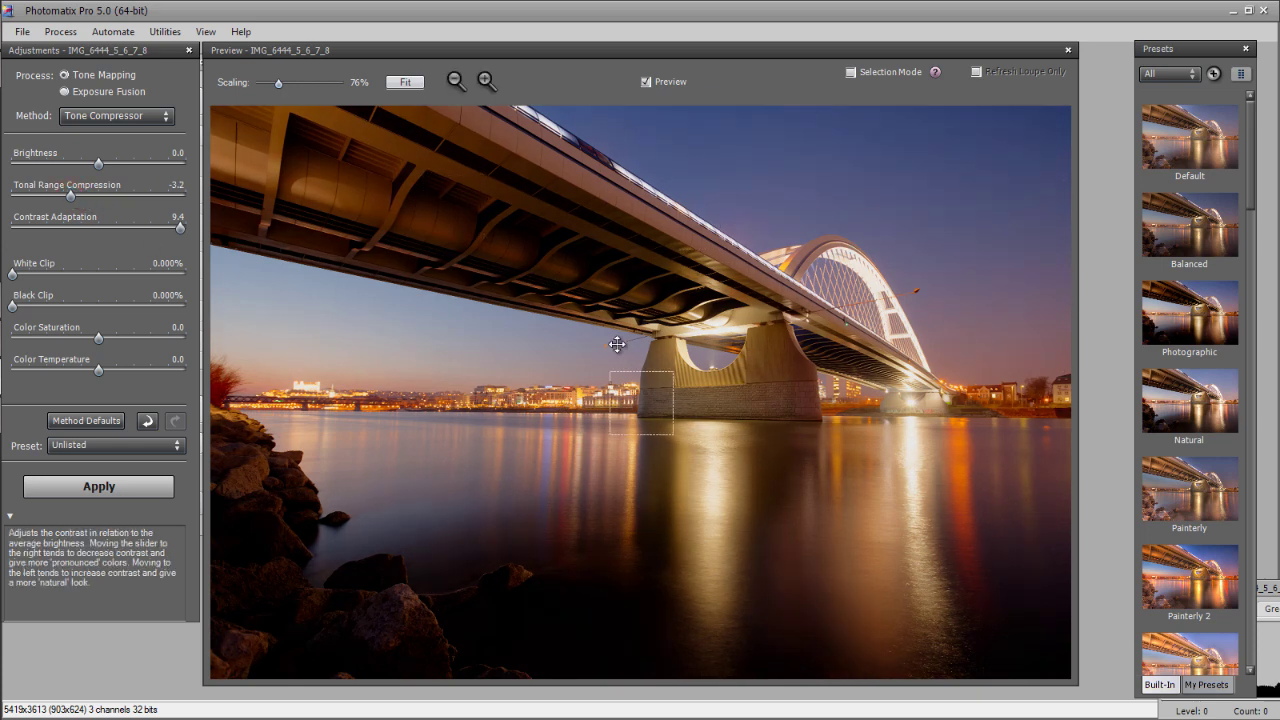
drag(134, 337, 127, 345)
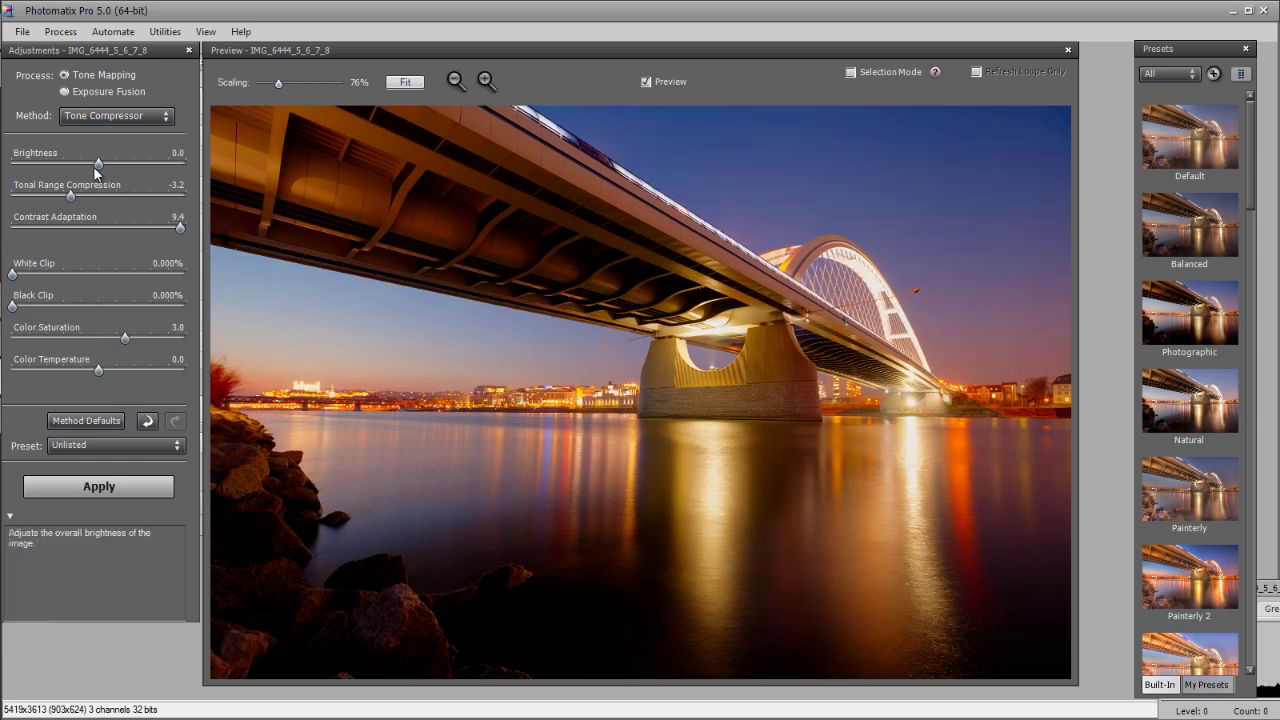
drag(95, 170, 113, 173)
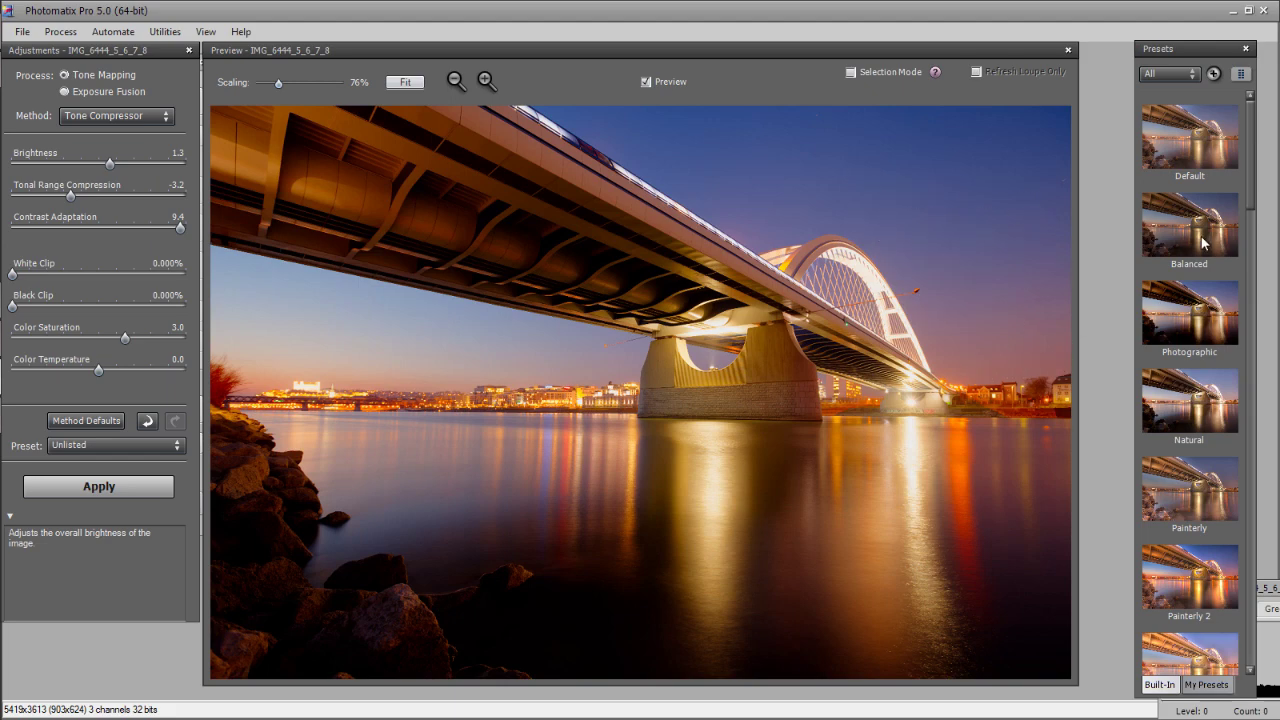
Switch from Natural to the Balanced preset and boost its Color Saturation.
click(1186, 405)
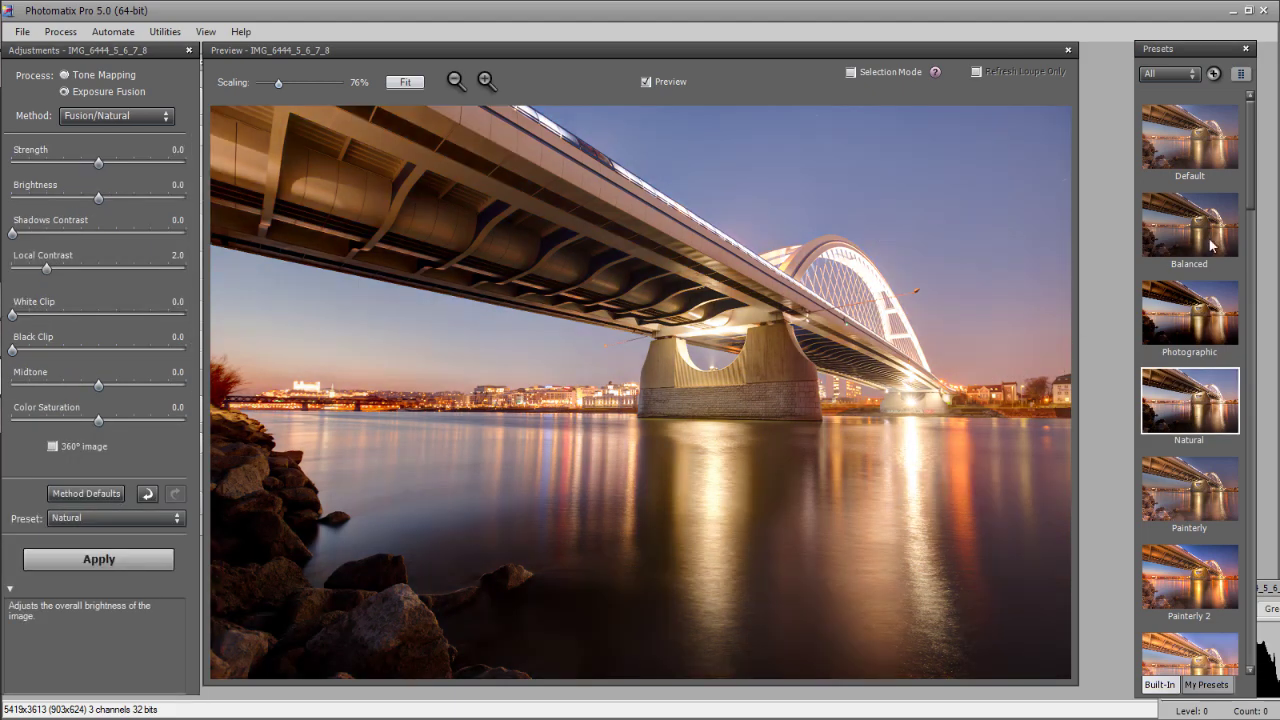
click(1201, 221)
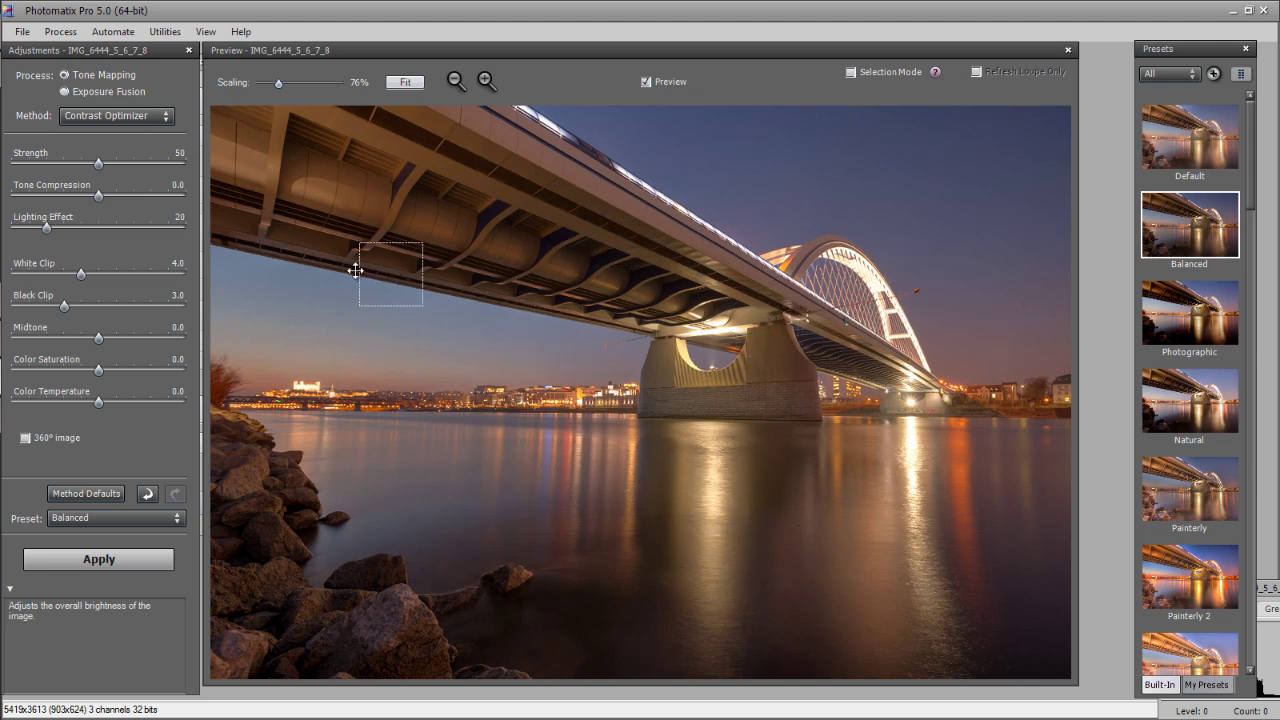
click(129, 372)
drag(141, 372, 134, 371)
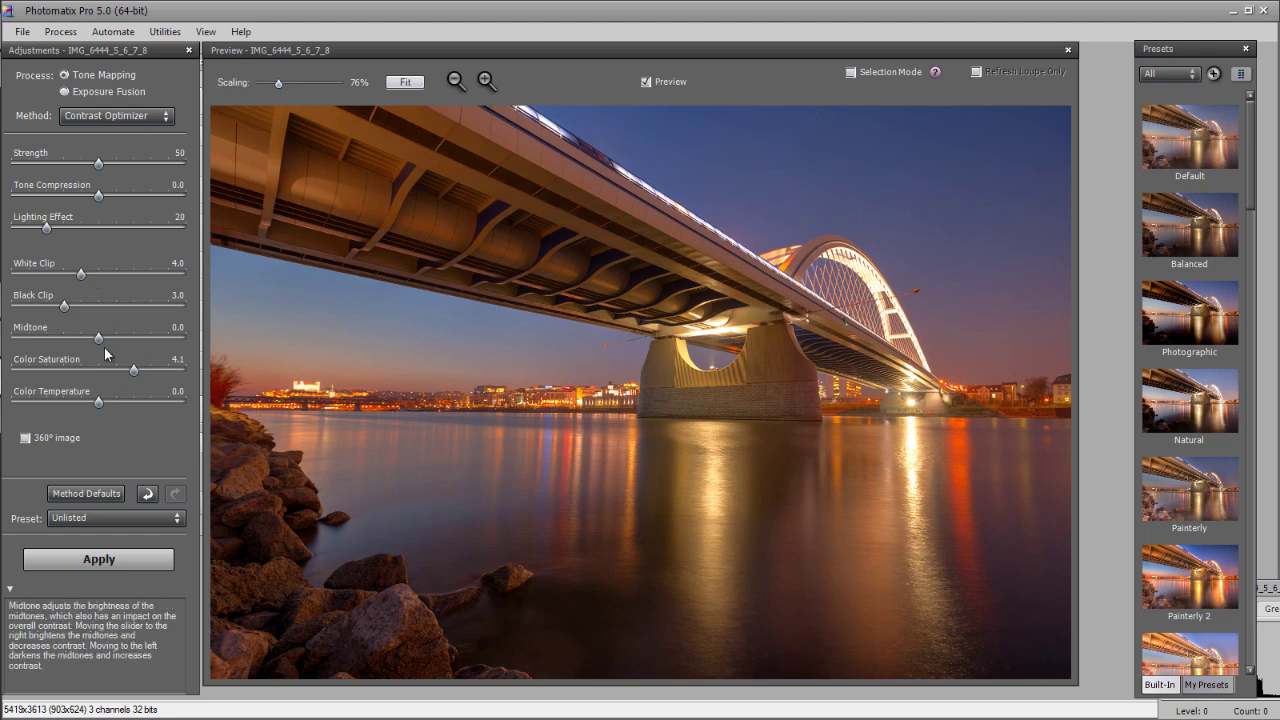
Set Strength to 24, Color Saturation to 5.5 and Midtone to about -0.1.
click(148, 164)
click(55, 164)
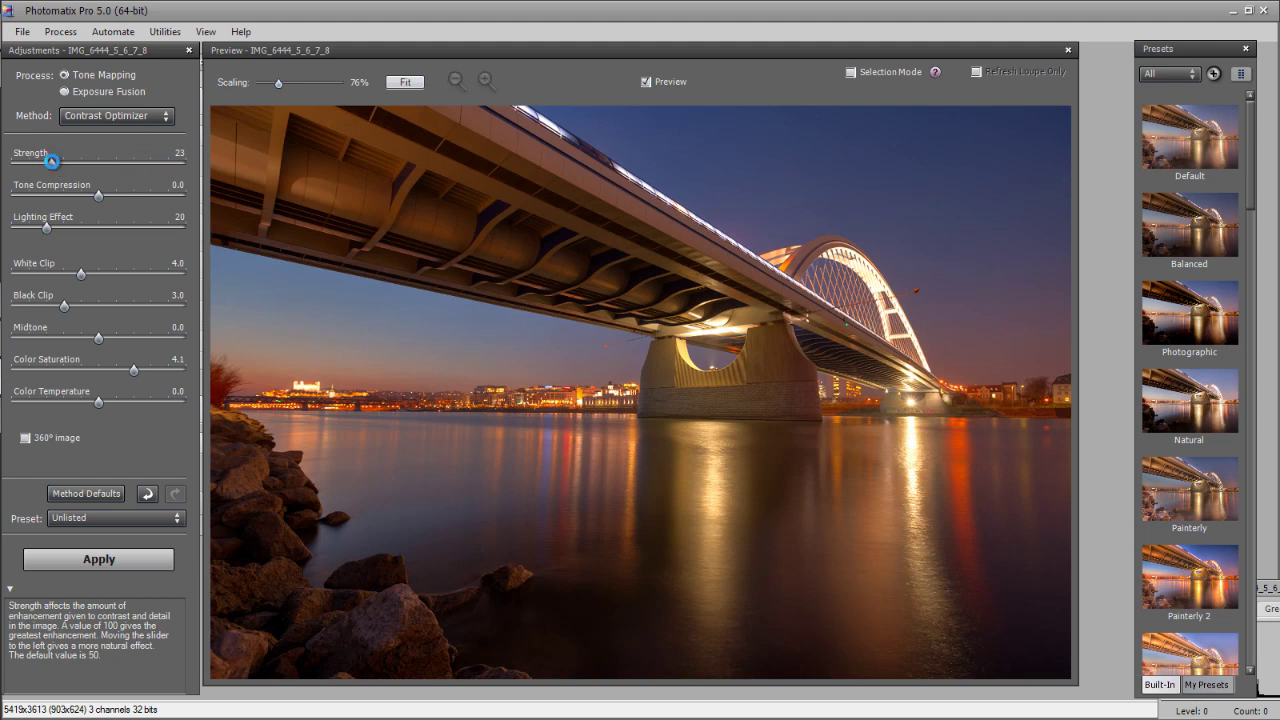
click(52, 164)
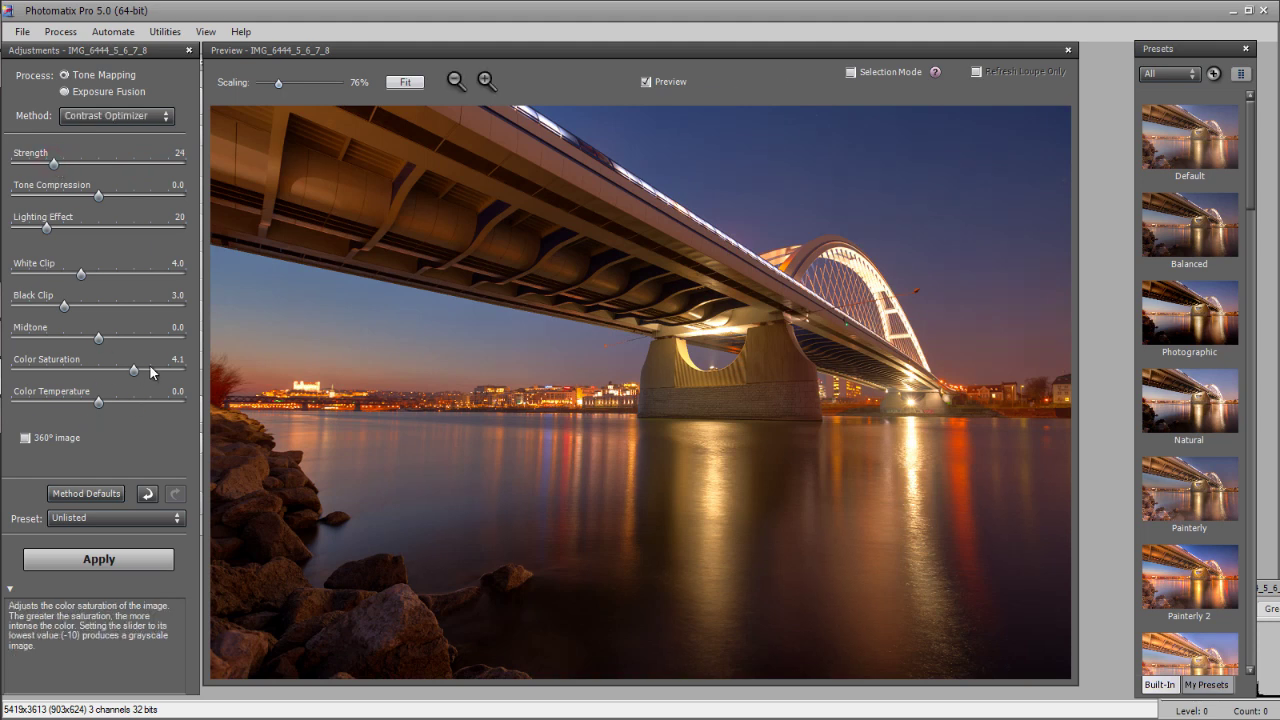
drag(157, 369, 151, 369)
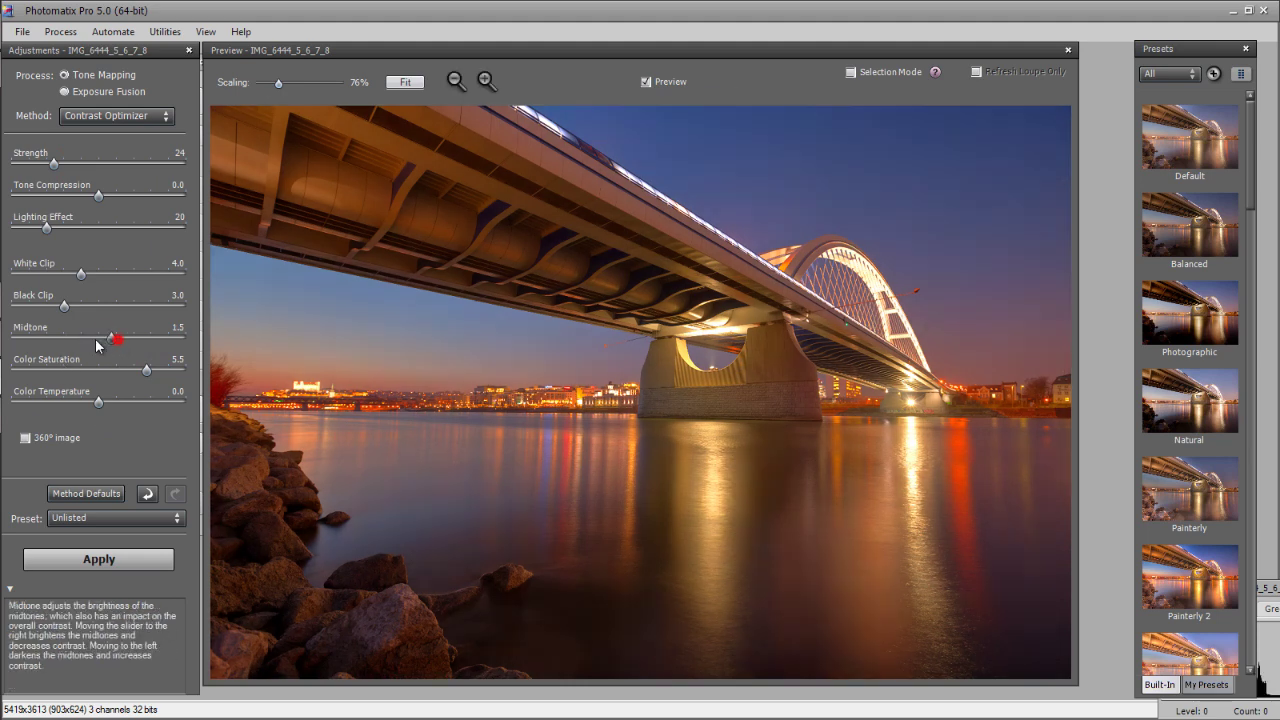
mouse_move(115, 340)
mouse_down()
mouse_move(76, 339)
mouse_move(101, 339)
mouse_up()
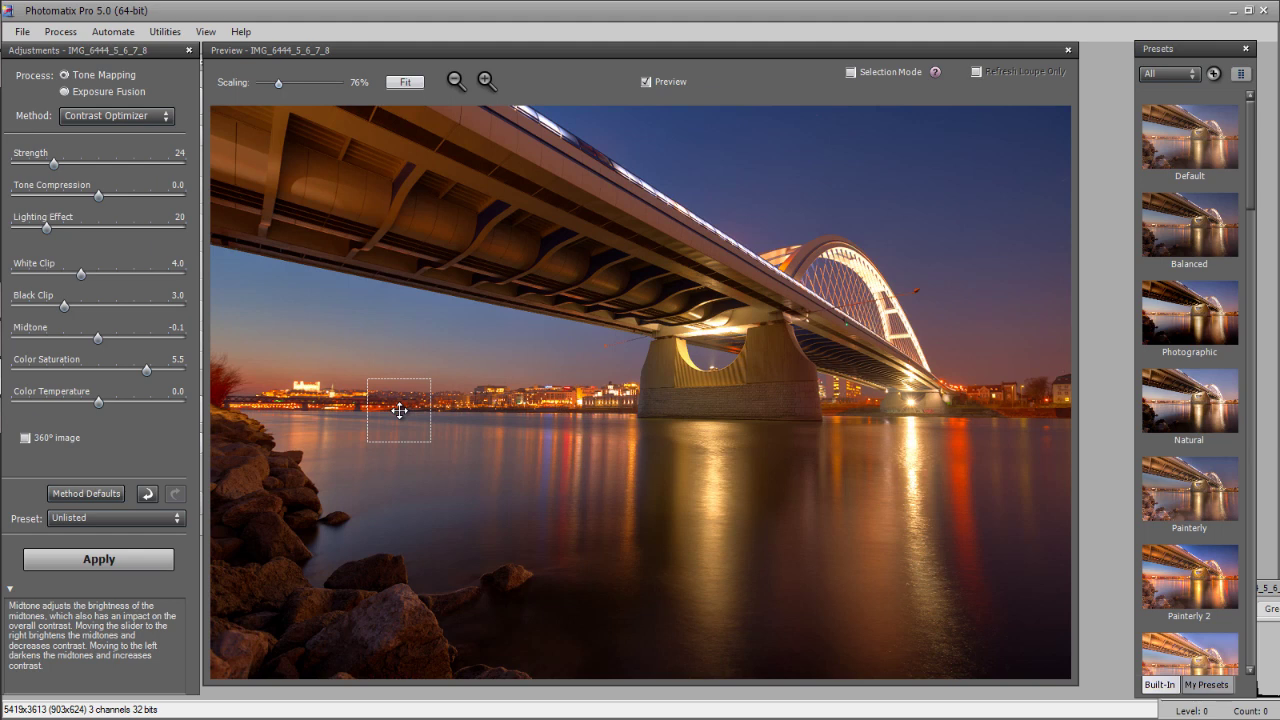
Test Tone Compression at -10, return it to 0.1, and inspect the castle in the Loupe.
mouse_move(98, 196)
mouse_down()
mouse_move(186, 197)
mouse_move(13, 197)
mouse_up()
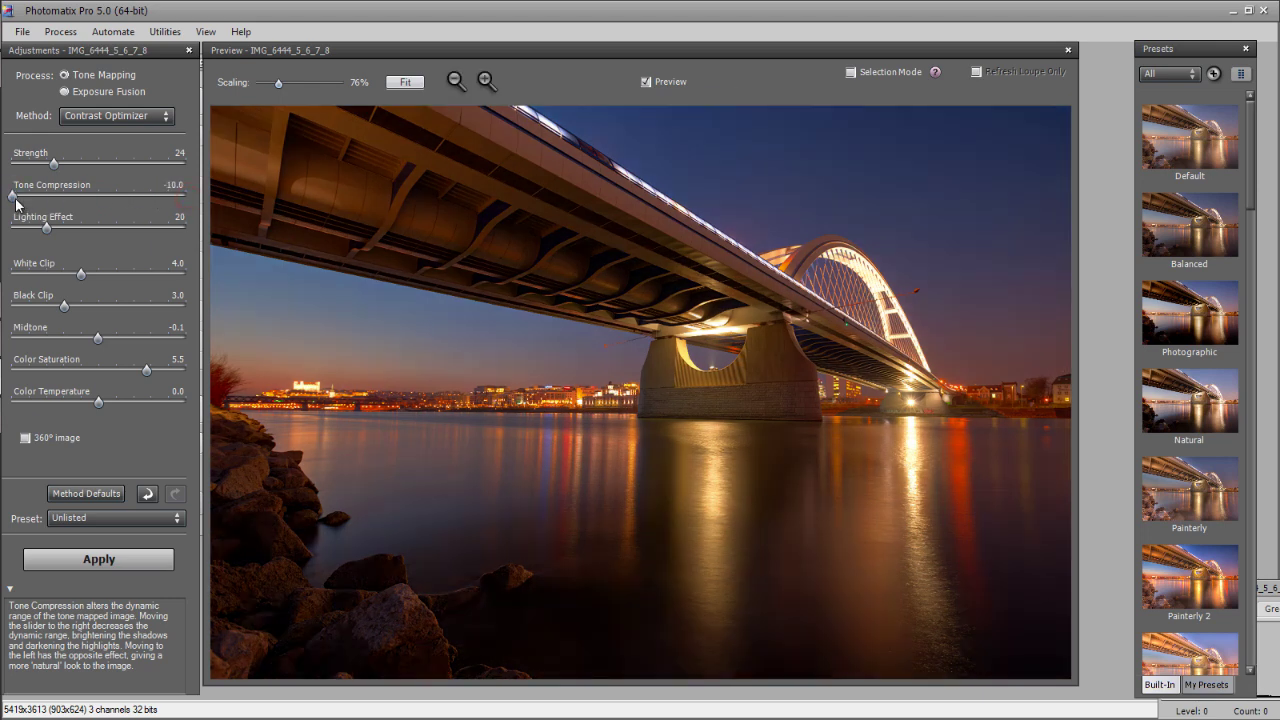
mouse_move(14, 197)
mouse_down()
mouse_move(119, 197)
mouse_move(101, 196)
mouse_up()
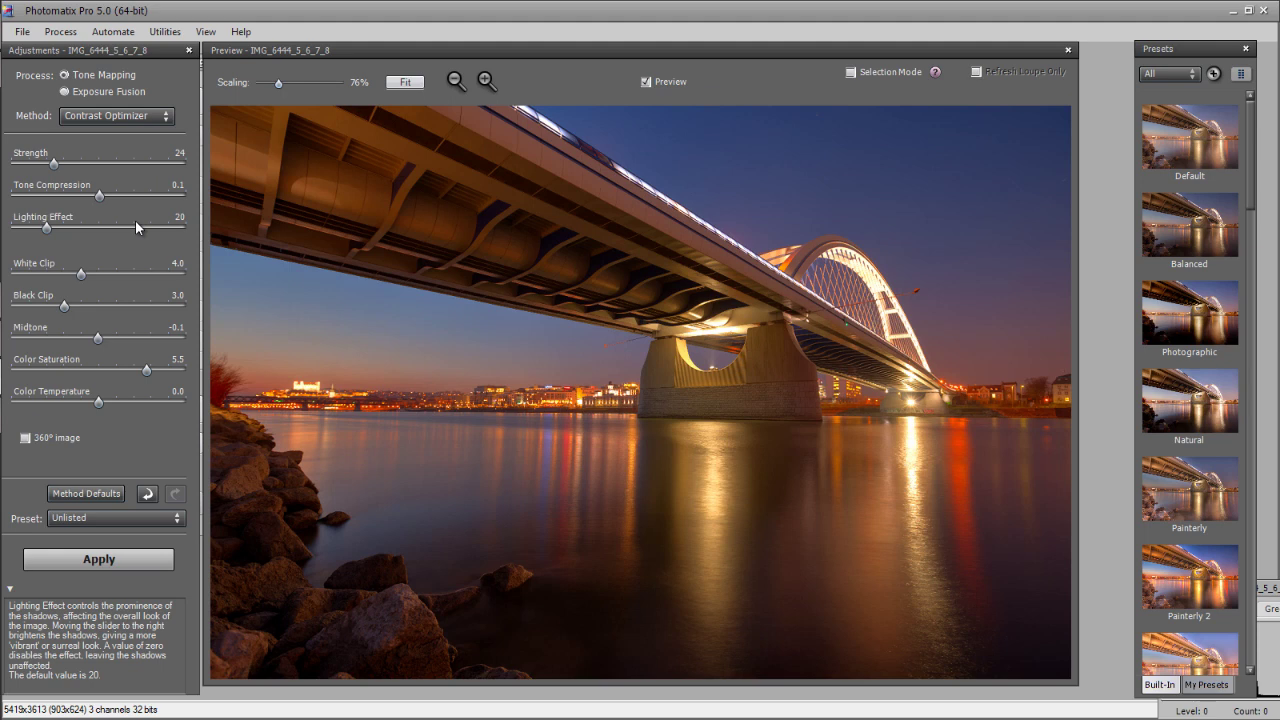
click(307, 393)
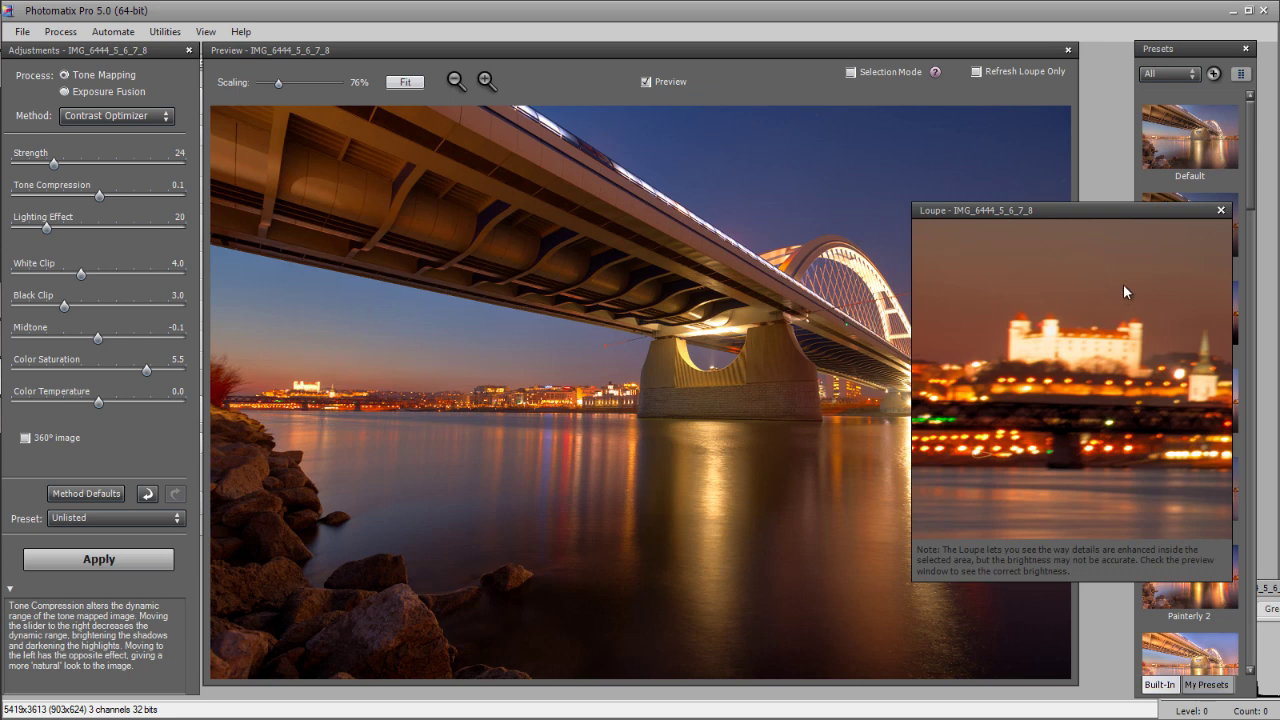
click(1221, 210)
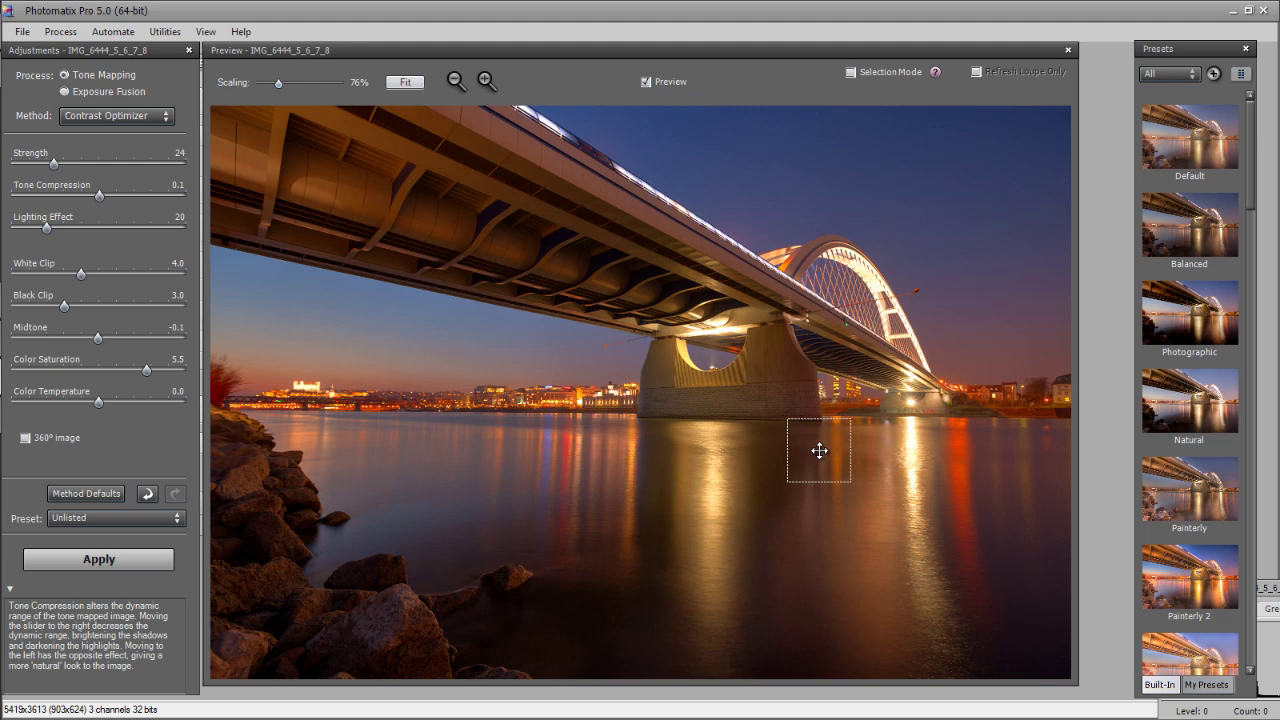
Render the tone-mapped image and save it as 16-bit TIFF IMG_6444_5_6_7_8_tonemapped.
click(84, 562)
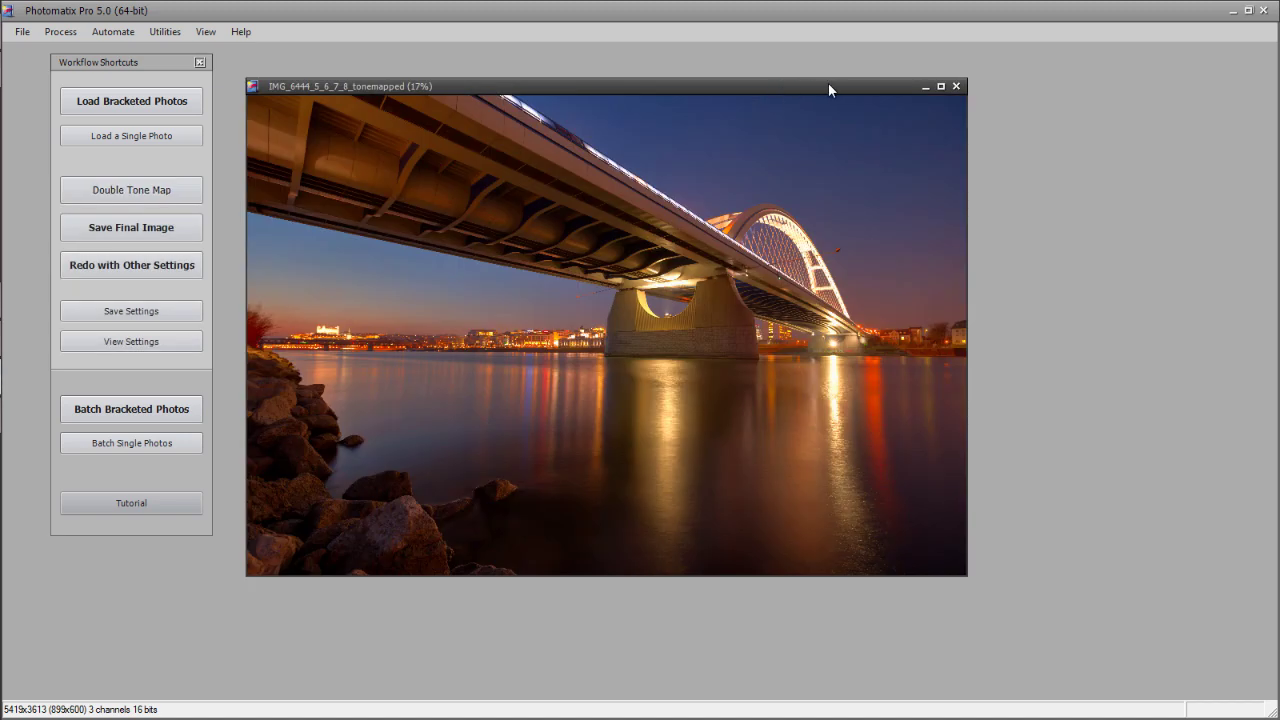
drag(828, 83, 821, 110)
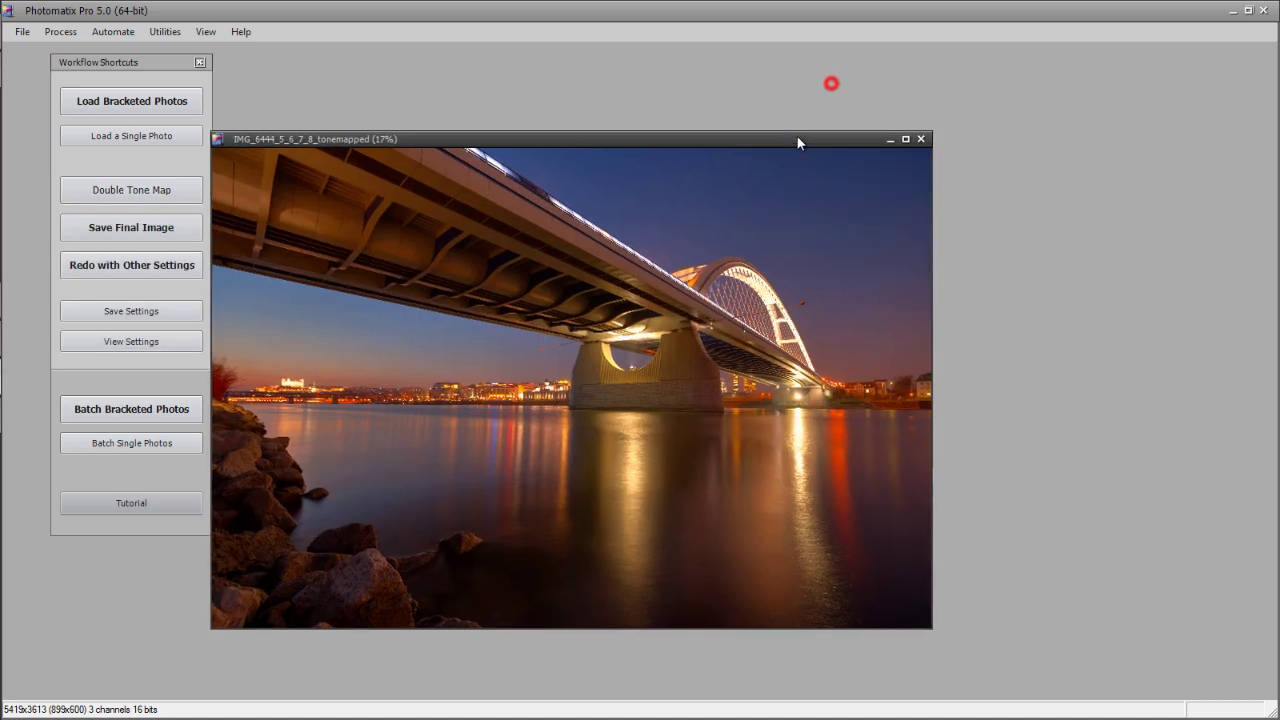
click(22, 34)
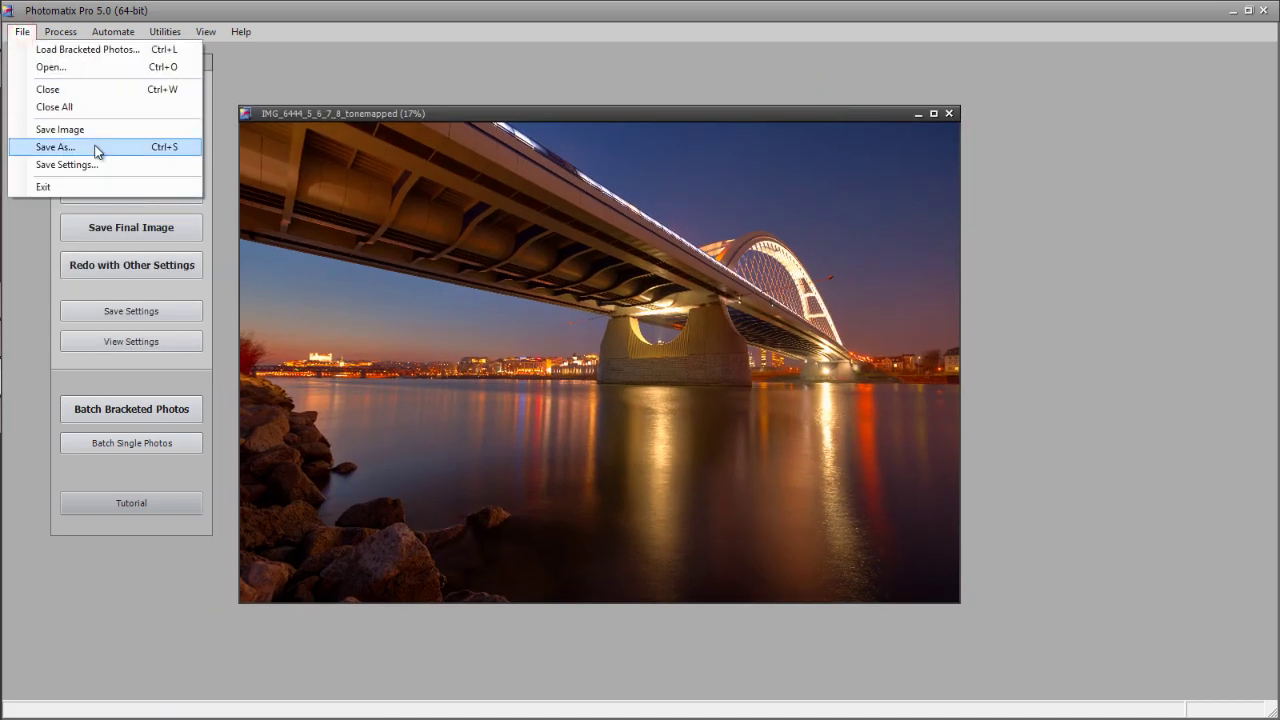
click(100, 148)
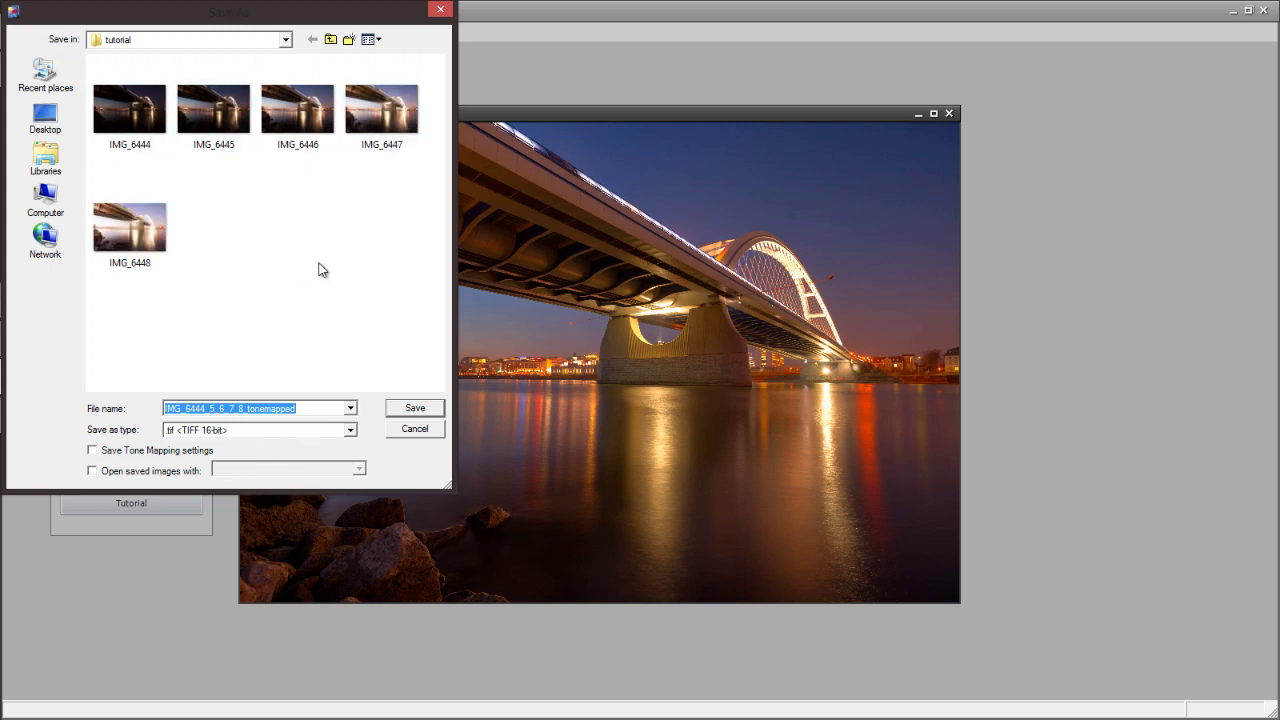
click(427, 416)
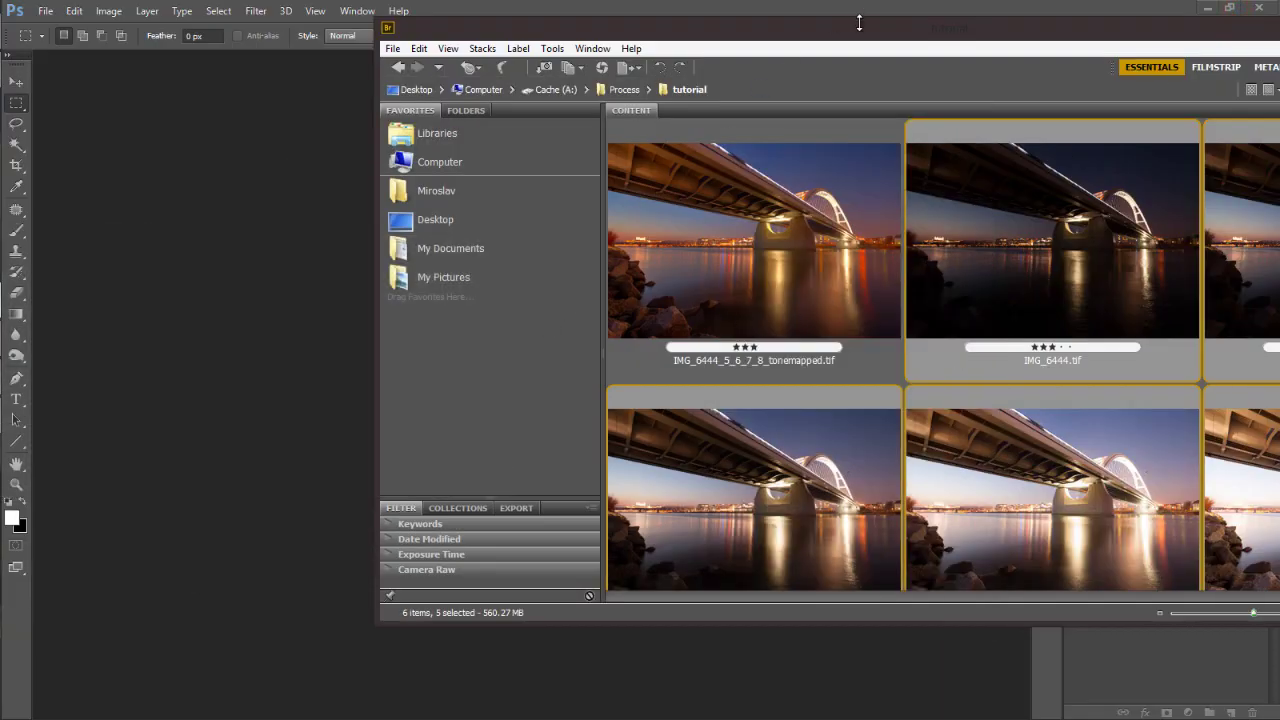
Maximise Bridge, select all six thumbnails, and run Load Files into Photoshop Layers.
drag(864, 35, 574, 35)
click(1178, 25)
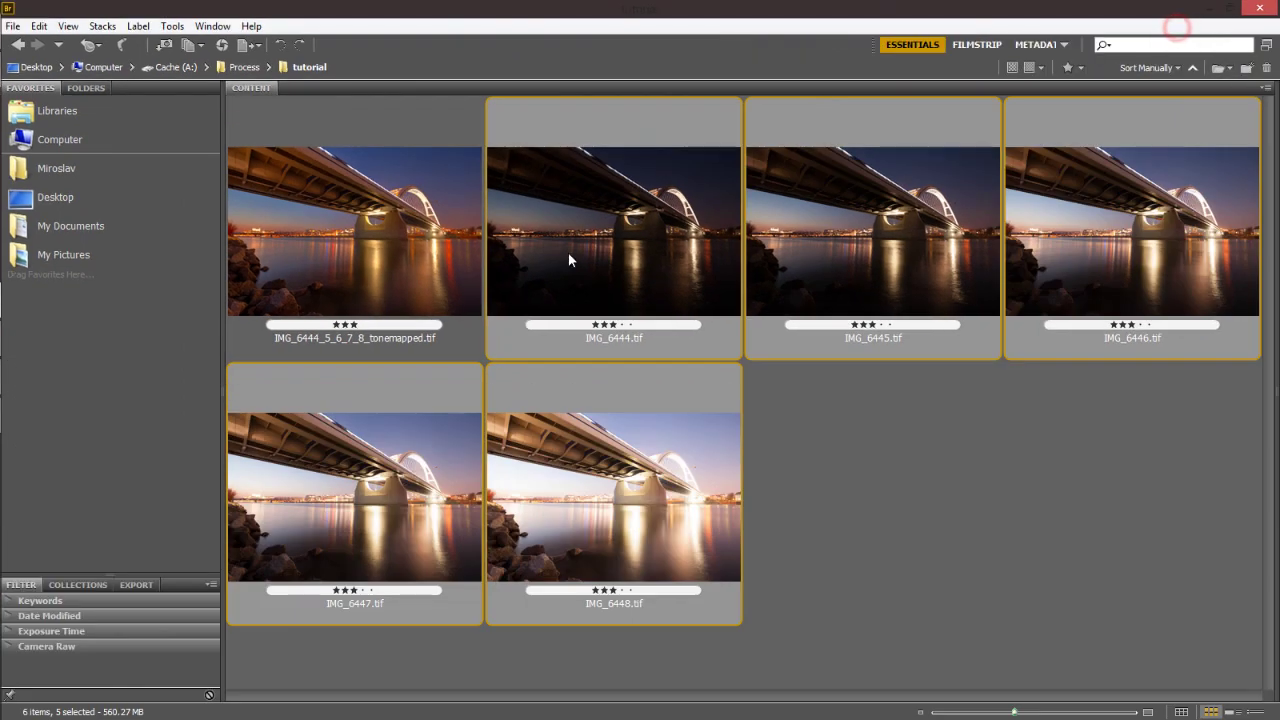
click(385, 210)
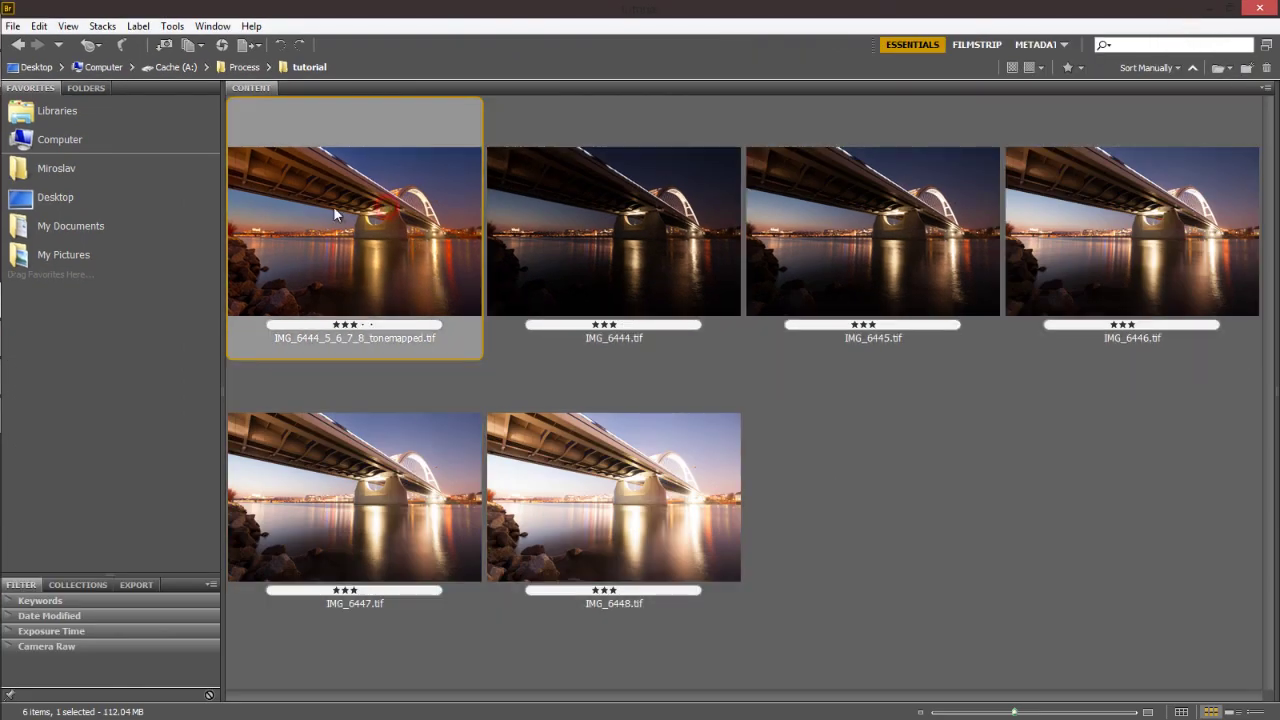
key(ctrl+a)
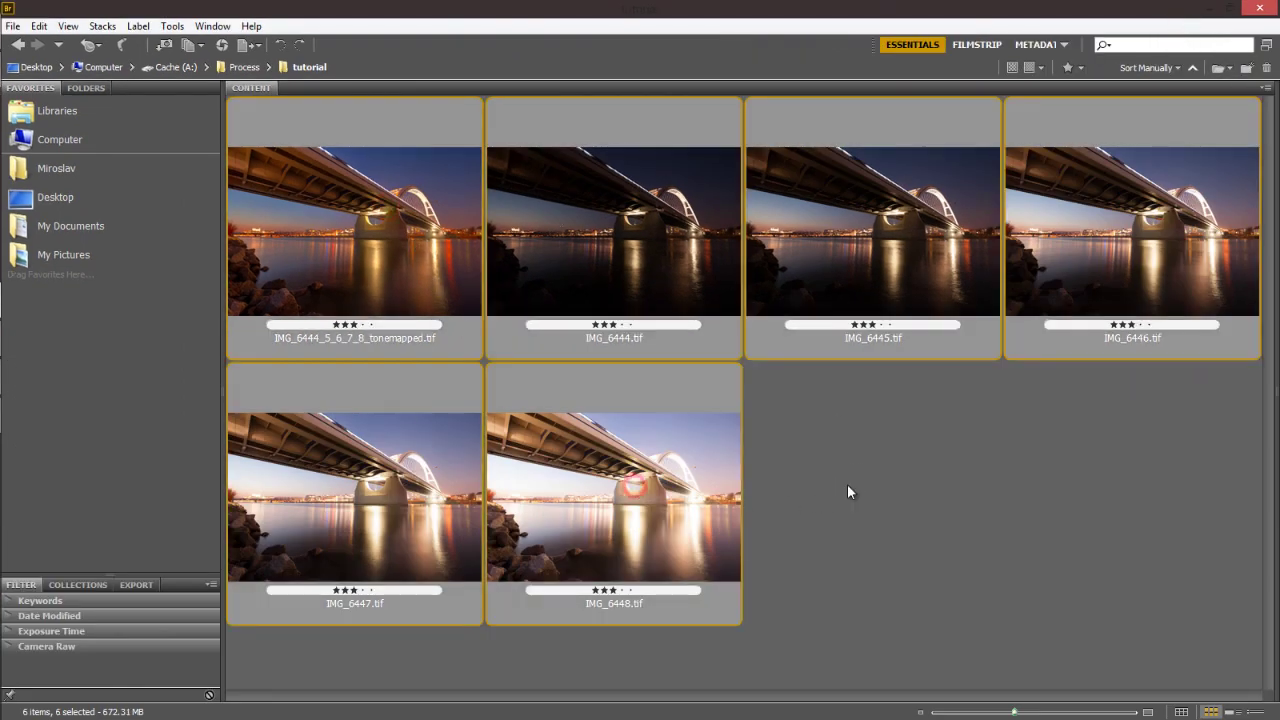
click(168, 27)
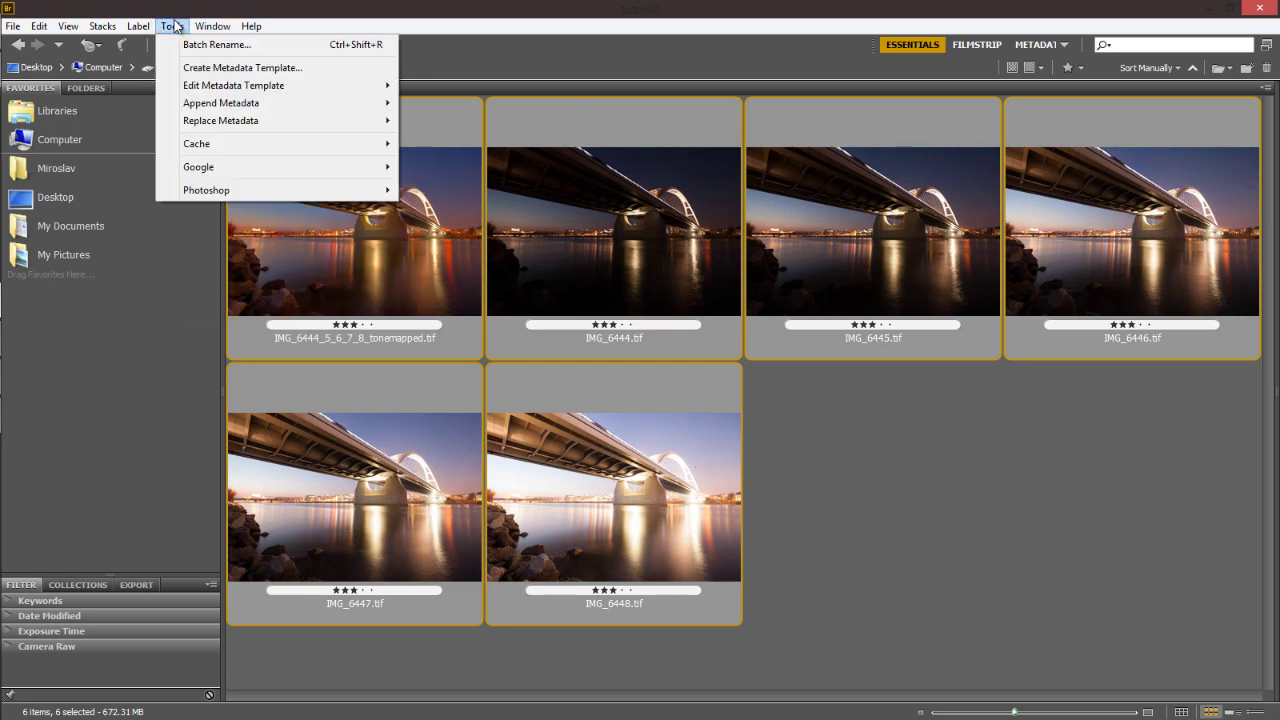
click(258, 189)
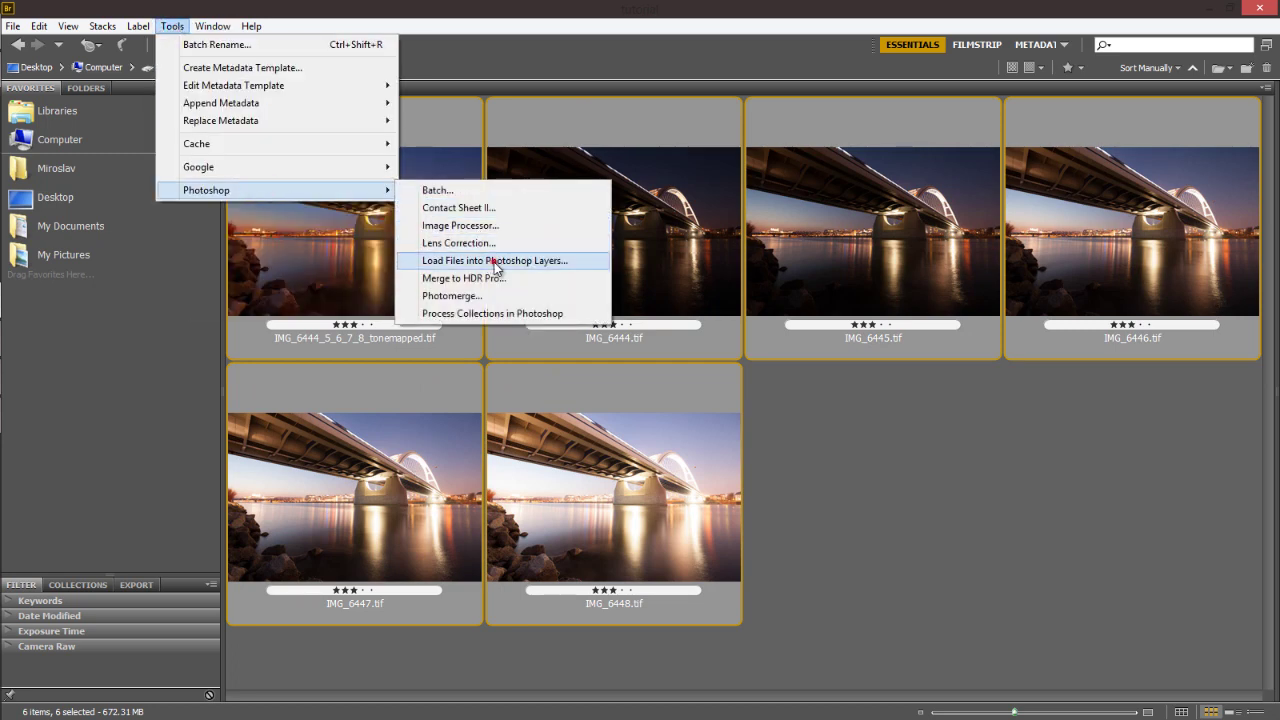
click(492, 261)
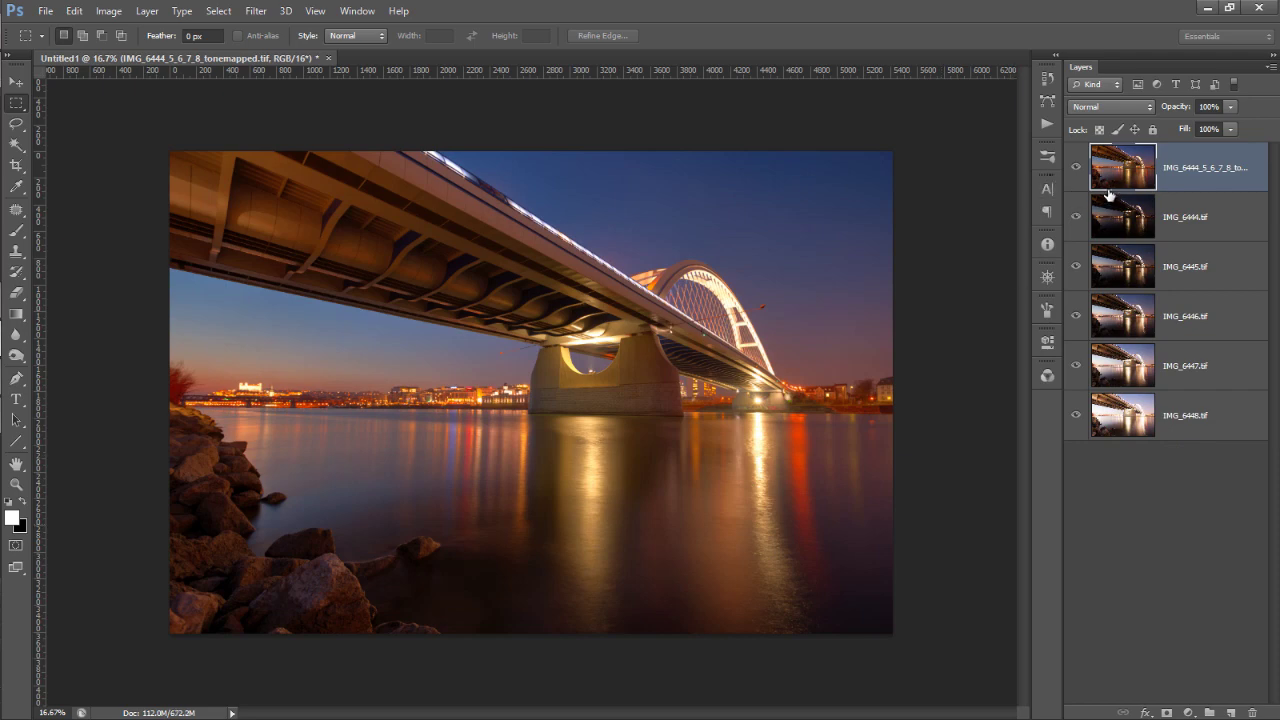
Move the tonemapped layer to the bottom and show only IMG_6444 above it.
drag(1123, 172, 1119, 470)
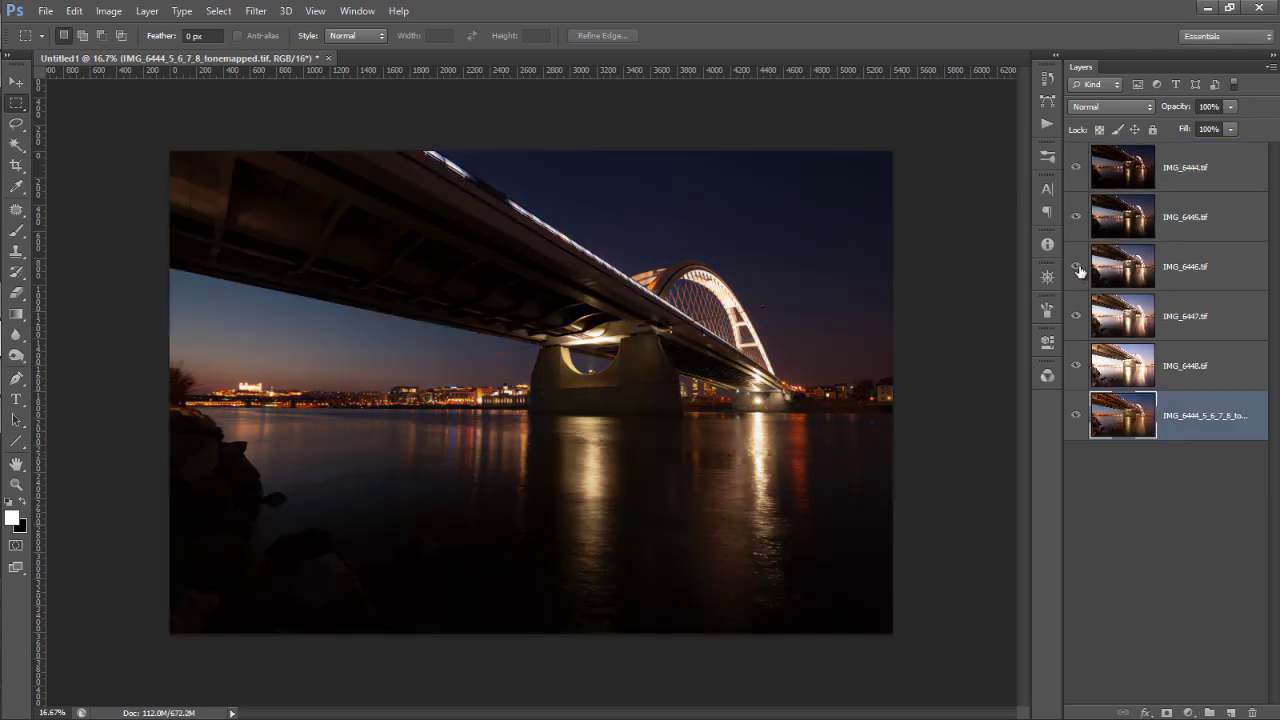
alt+click(1076, 415)
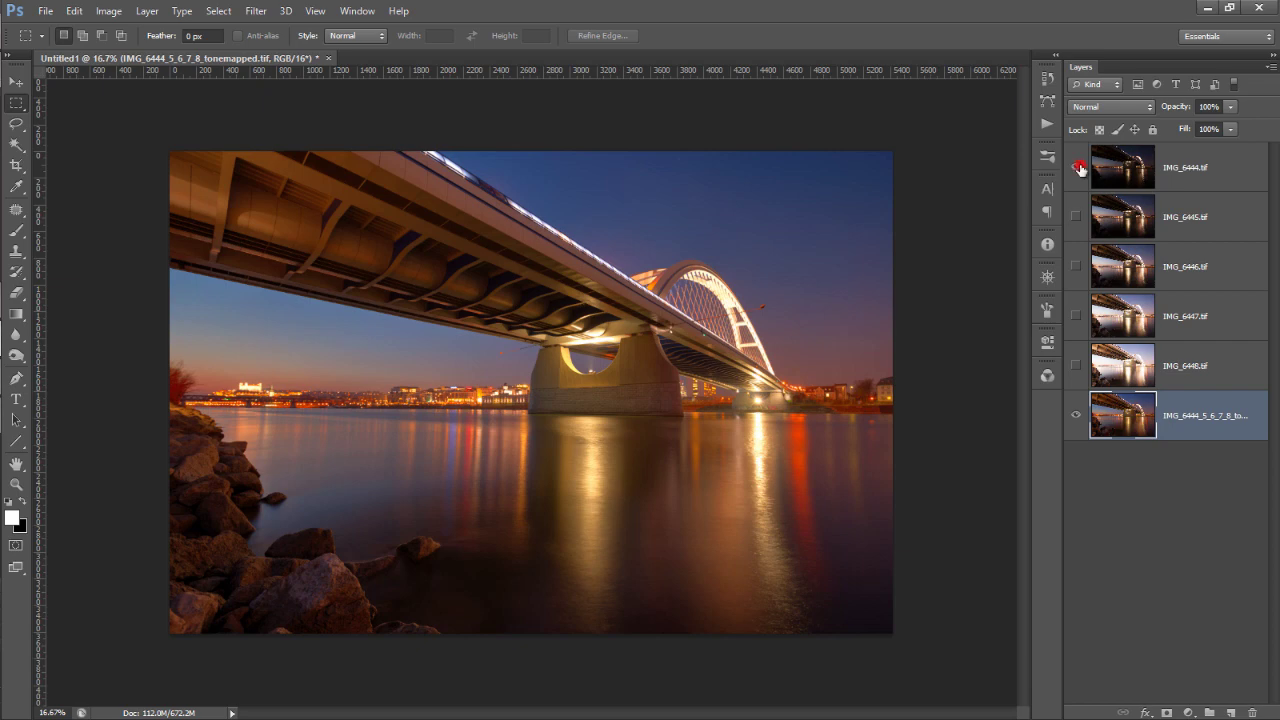
click(1077, 167)
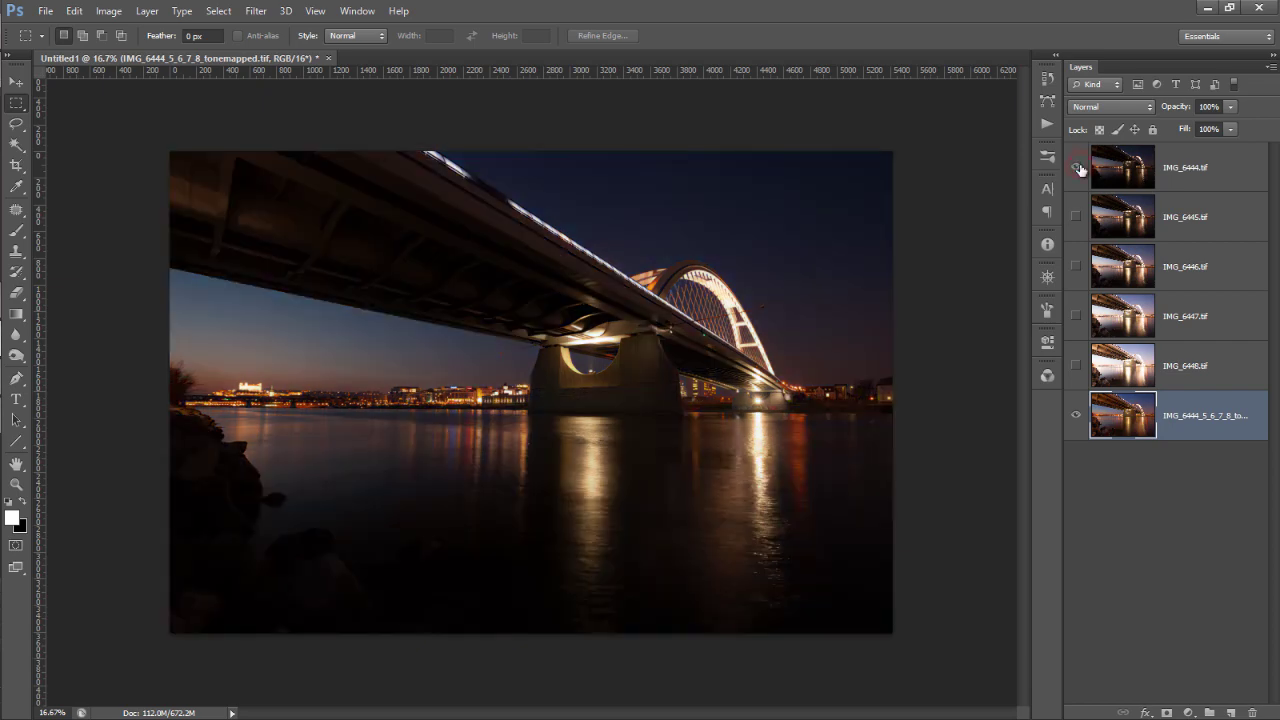
Inspect the bridge up close, fit it on screen, and place IMG_6444 above the tonemapped layer.
ctrl+click(444, 163)
right_click(671, 276)
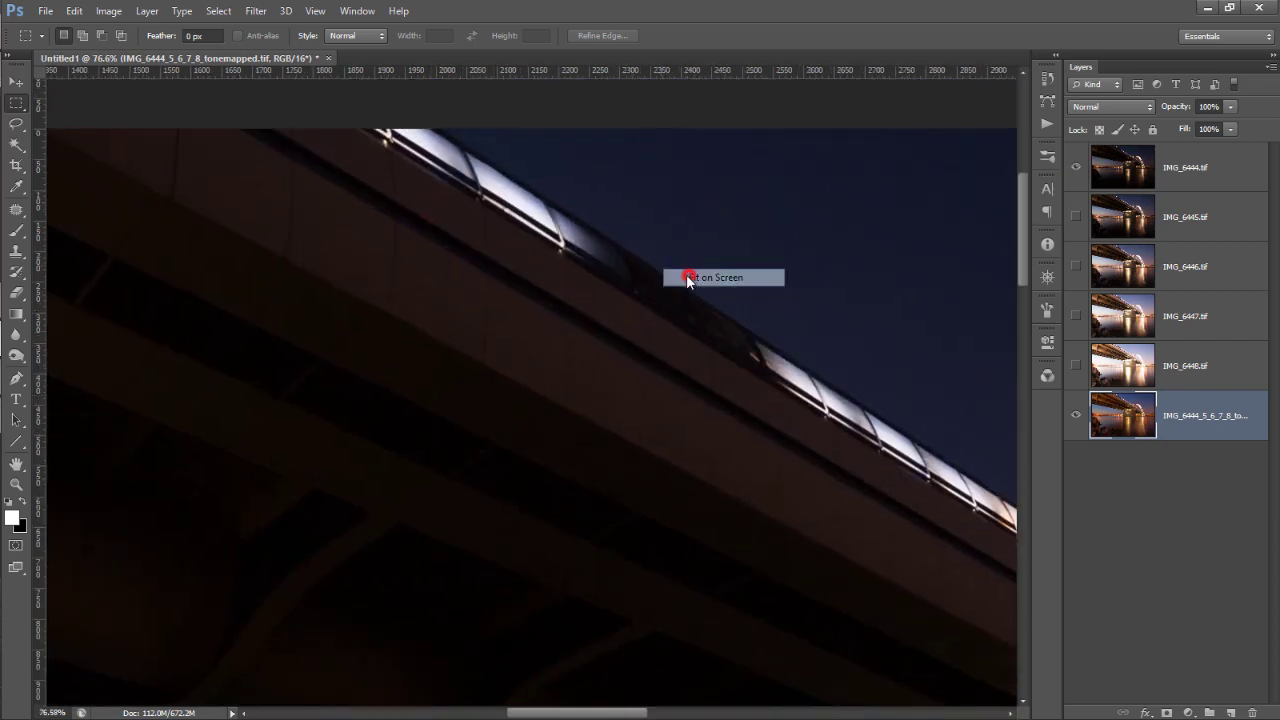
click(688, 277)
ctrl+click(829, 310)
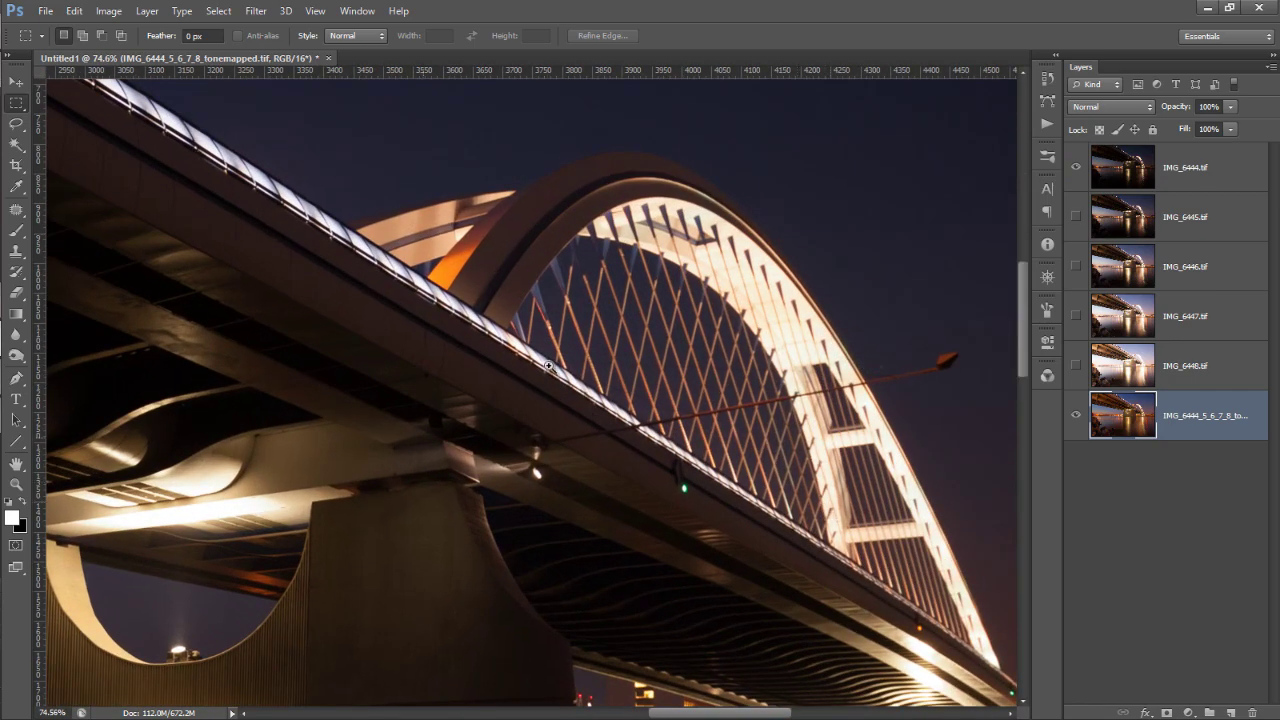
right_click(650, 232)
click(662, 243)
drag(1102, 175, 1068, 380)
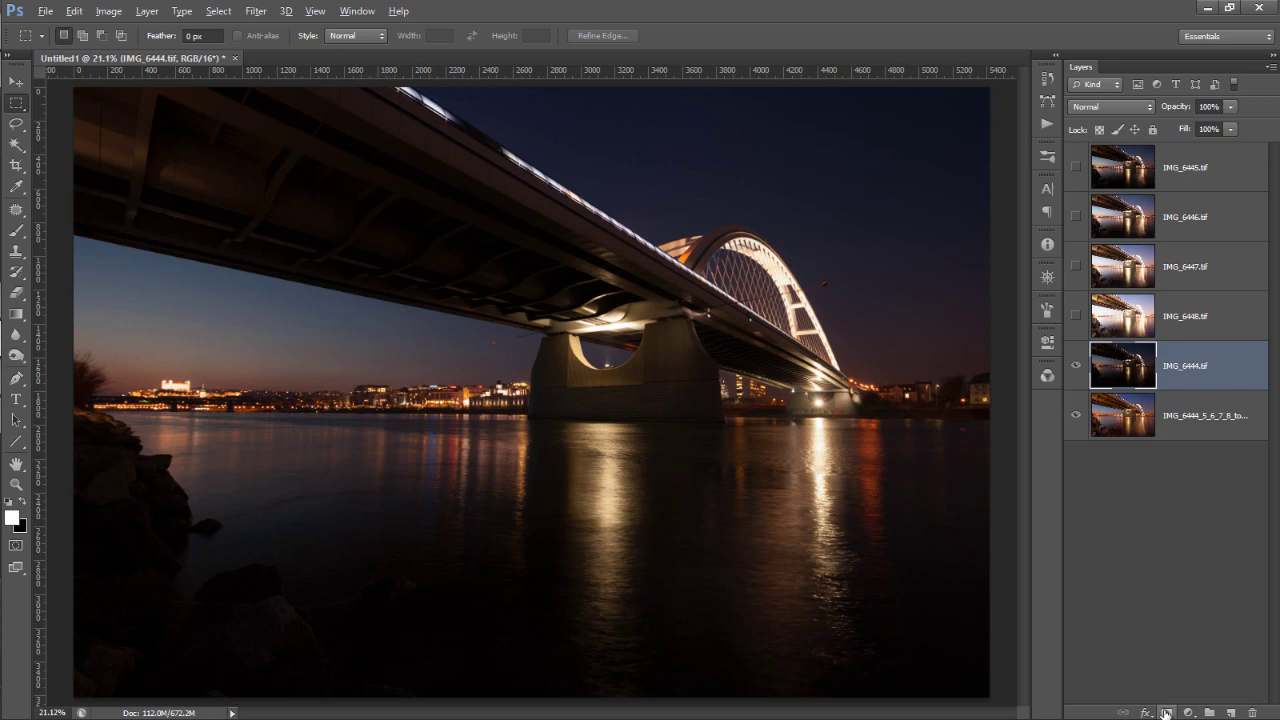
Add a black layer mask to IMG_6444 and bring up the Channels panel.
alt+click(1167, 711)
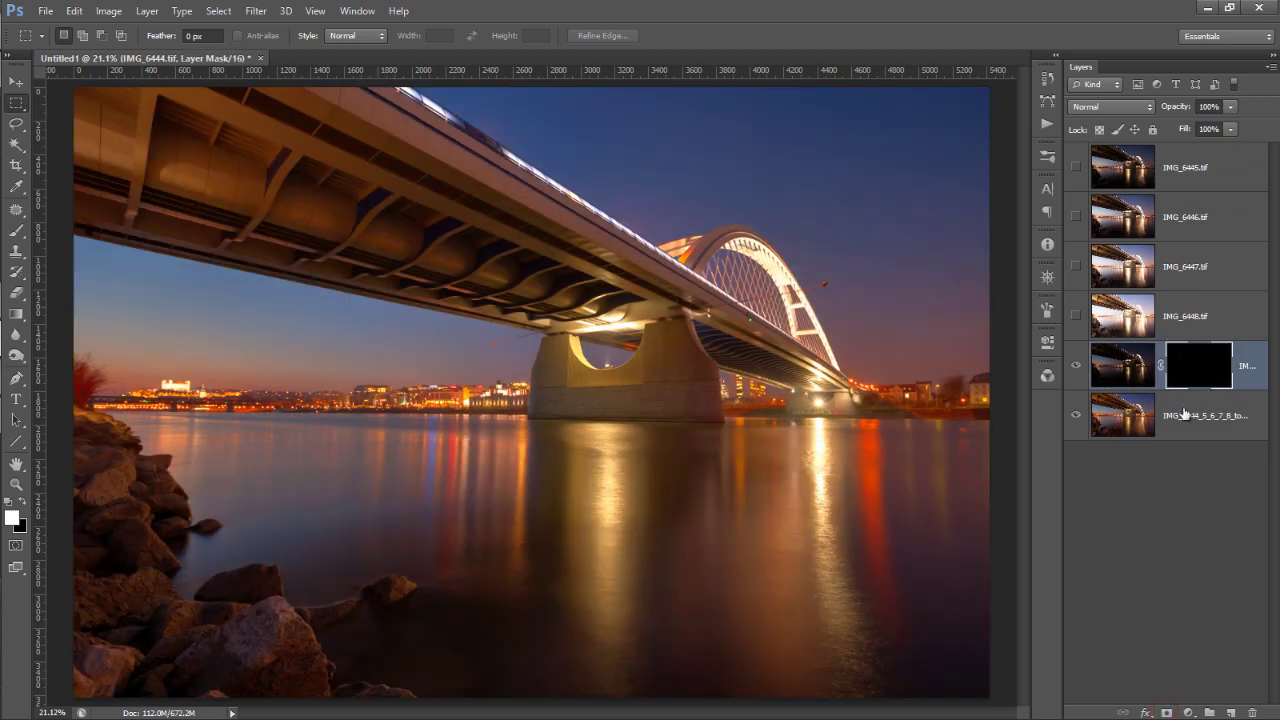
click(1047, 375)
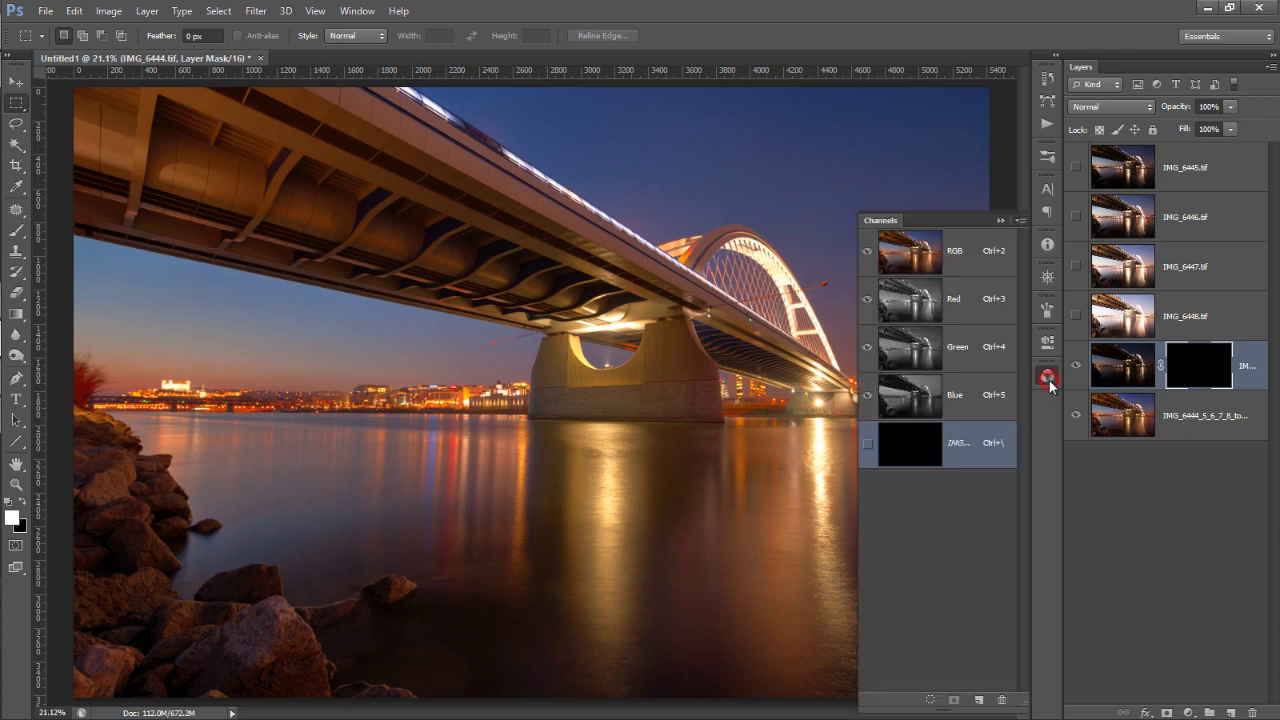
click(357, 11)
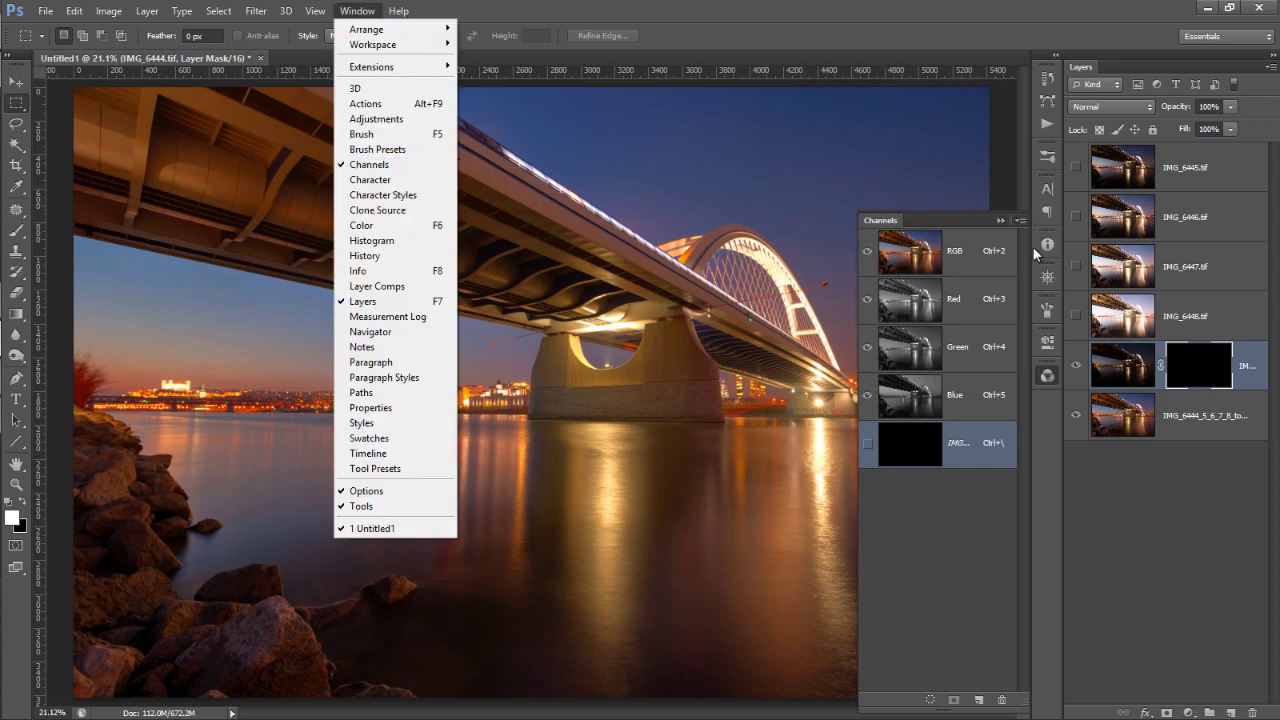
click(1043, 380)
click(1047, 375)
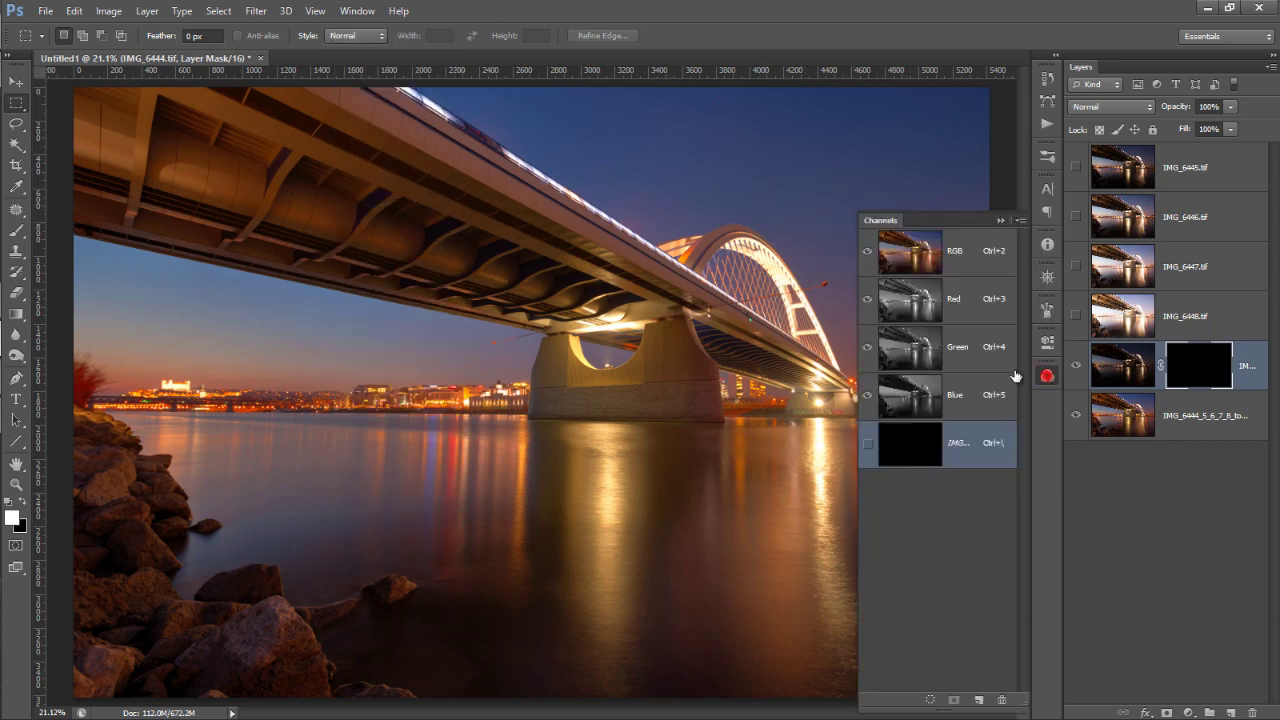
Load a luminosity selection of only the brightest lights and target IMG_6444's mask.
ctrl+click(913, 258)
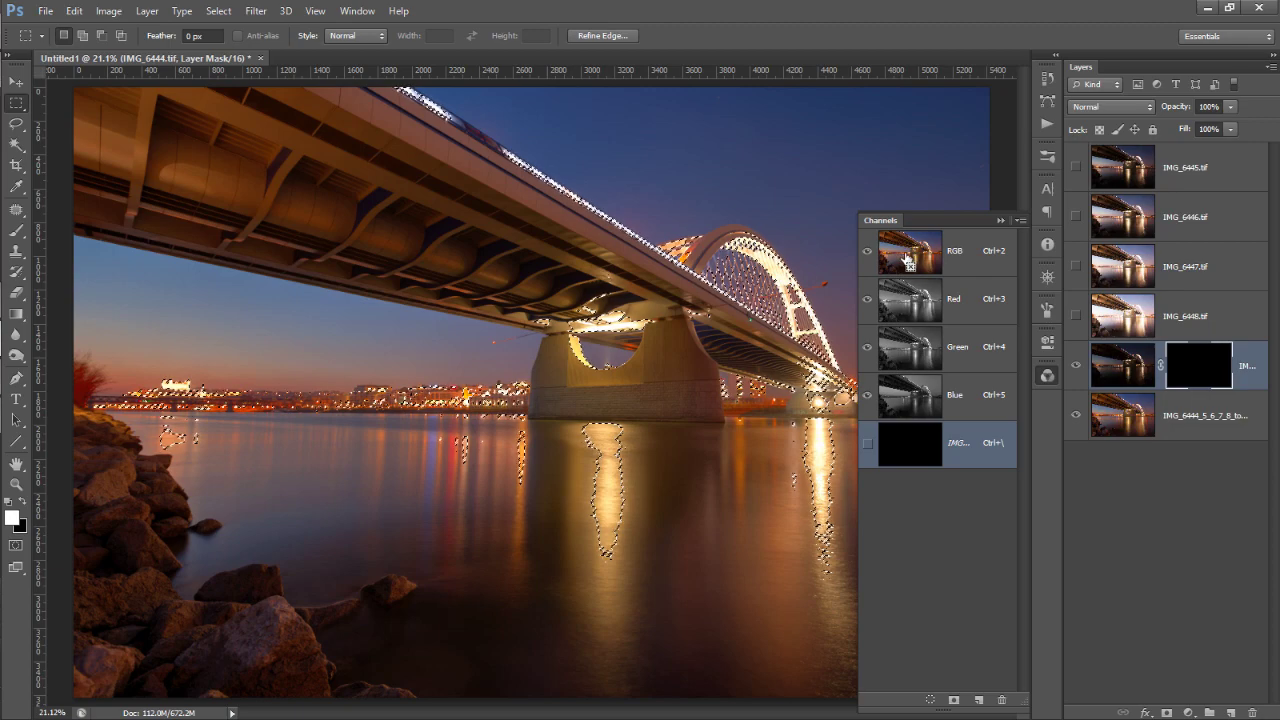
ctrl+alt+shift+click(908, 258)
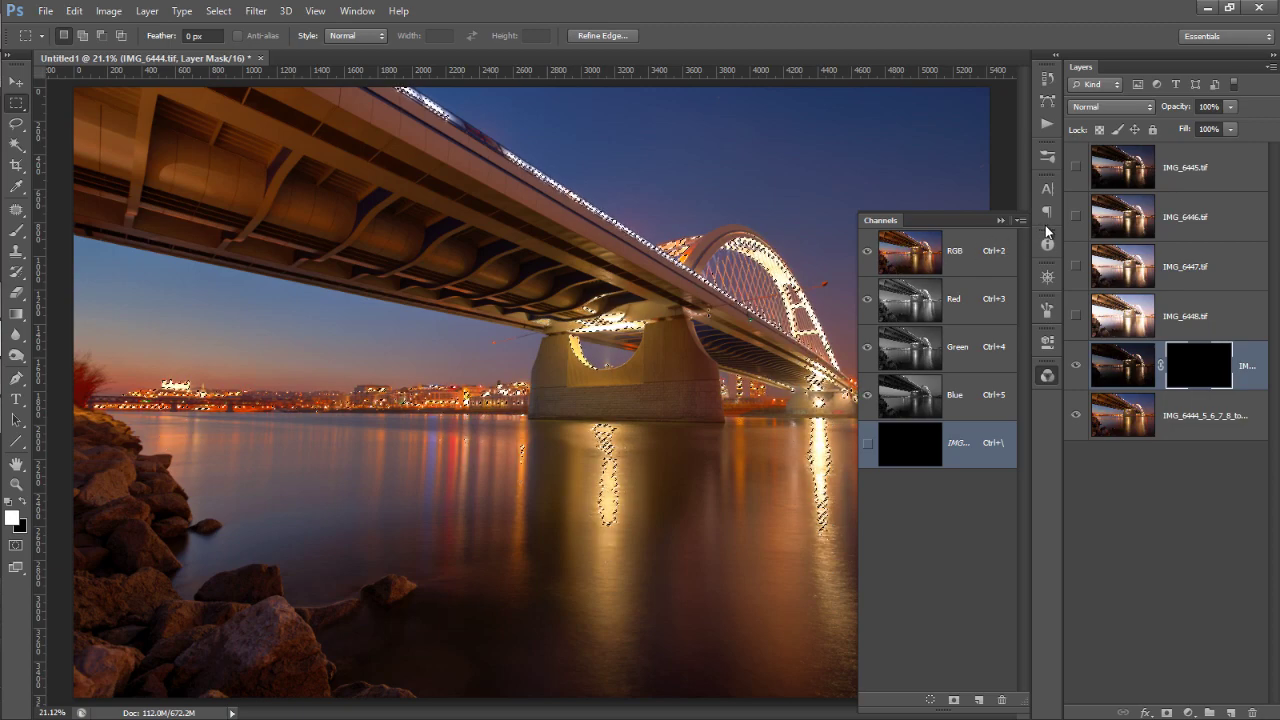
click(1046, 376)
click(1195, 366)
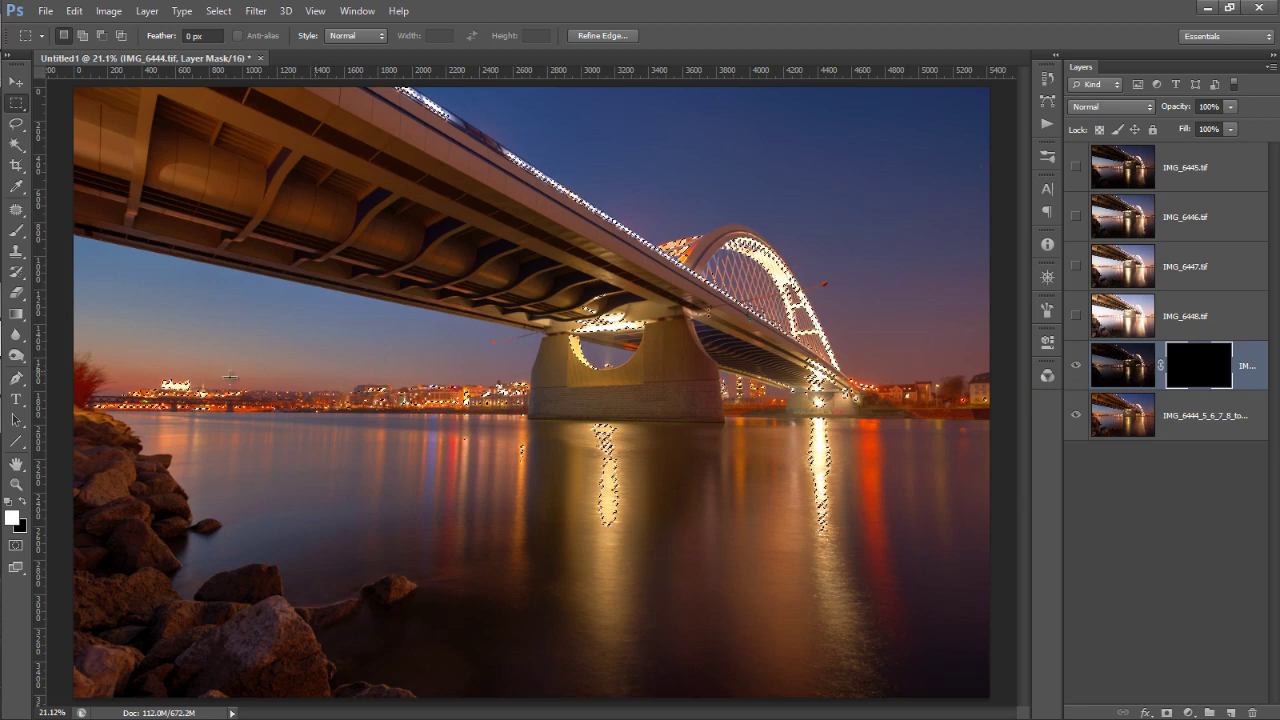
With a 1000 px brush and hidden edges, paint the mask over the bridge lights and arch.
click(20, 230)
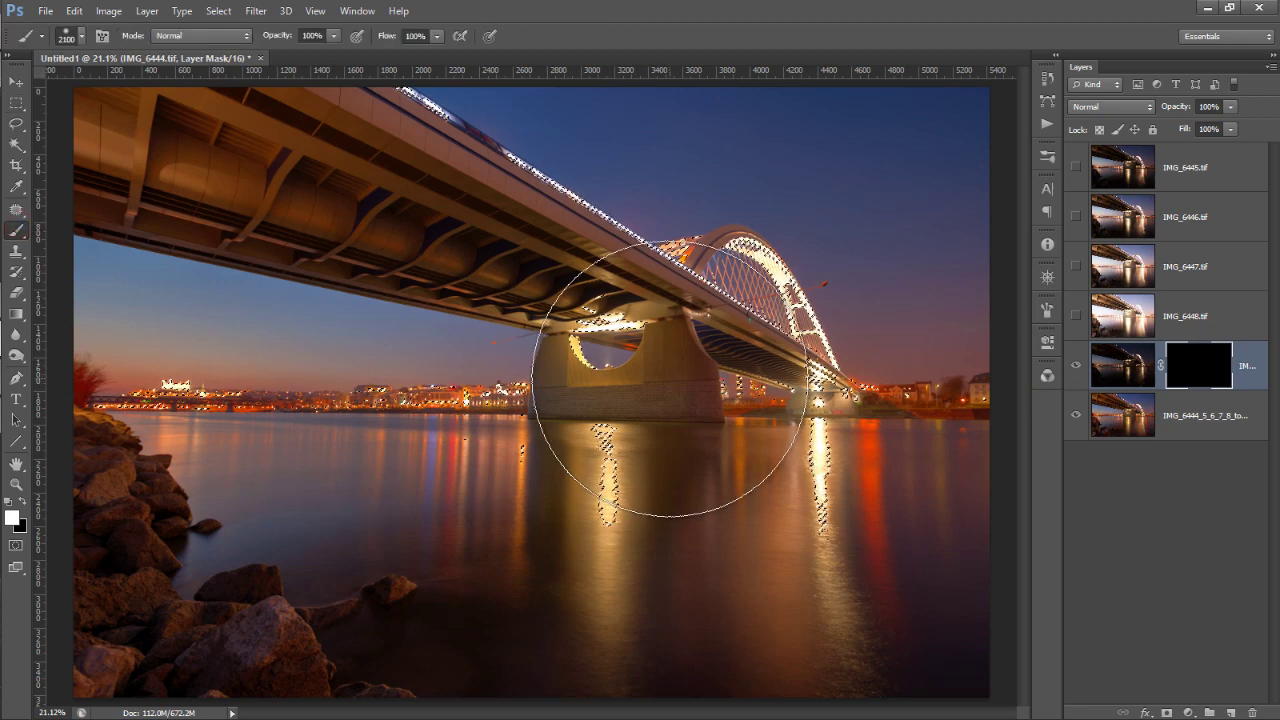
key(bracketleft)
key(bracketleft)
key(bracketleft)
key(bracketleft)
key(bracketleft)
key(bracketleft)
key(bracketleft)
key(bracketleft)
key(bracketleft)
key(ctrl+h)
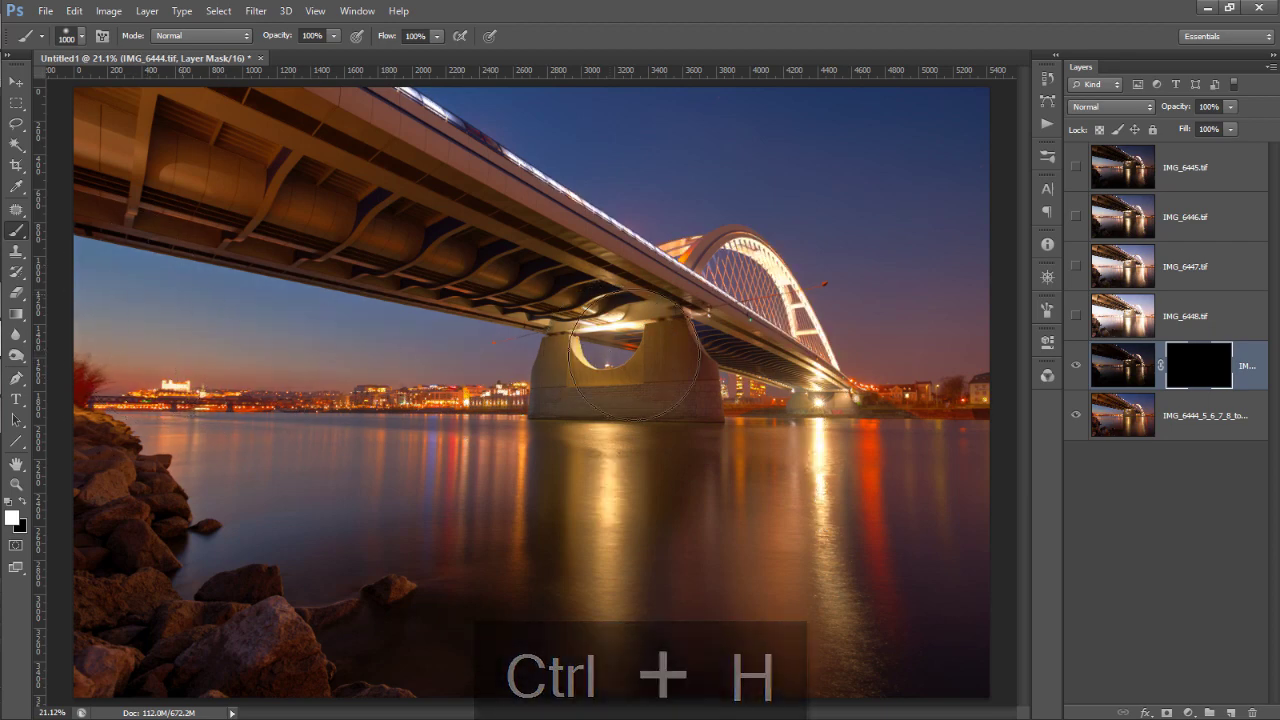
drag(520, 330, 838, 340)
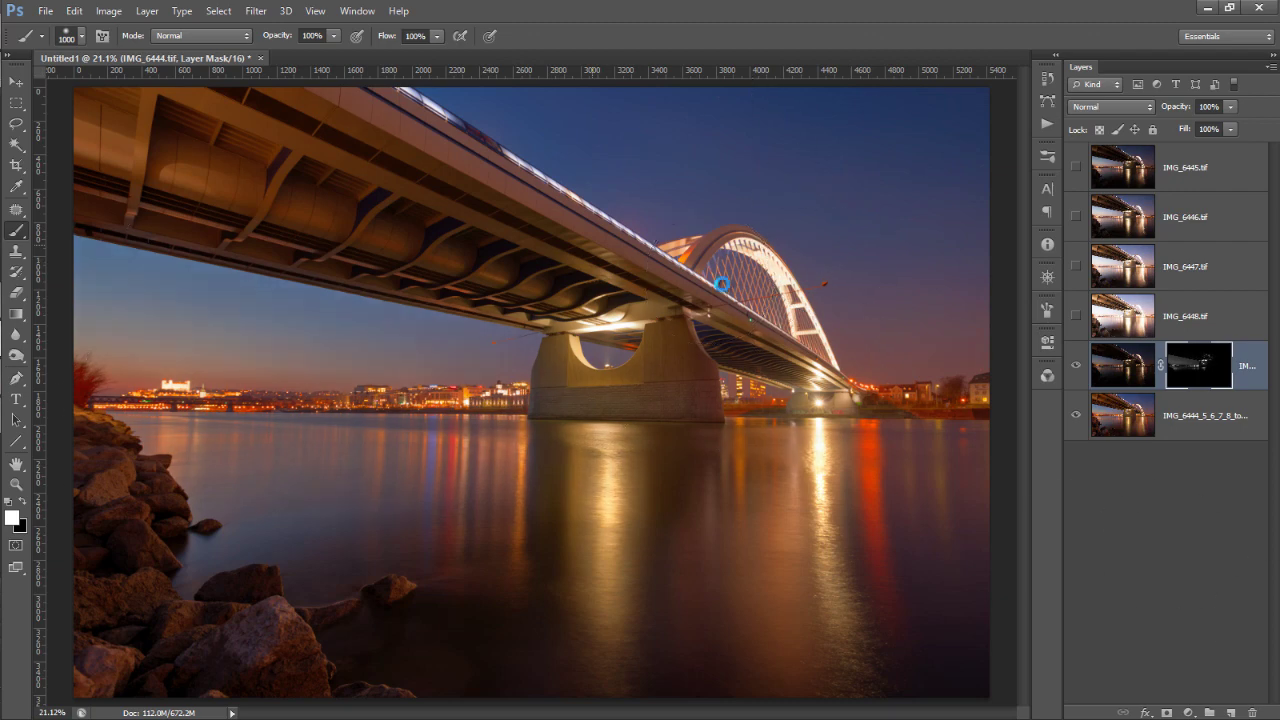
drag(741, 258, 824, 352)
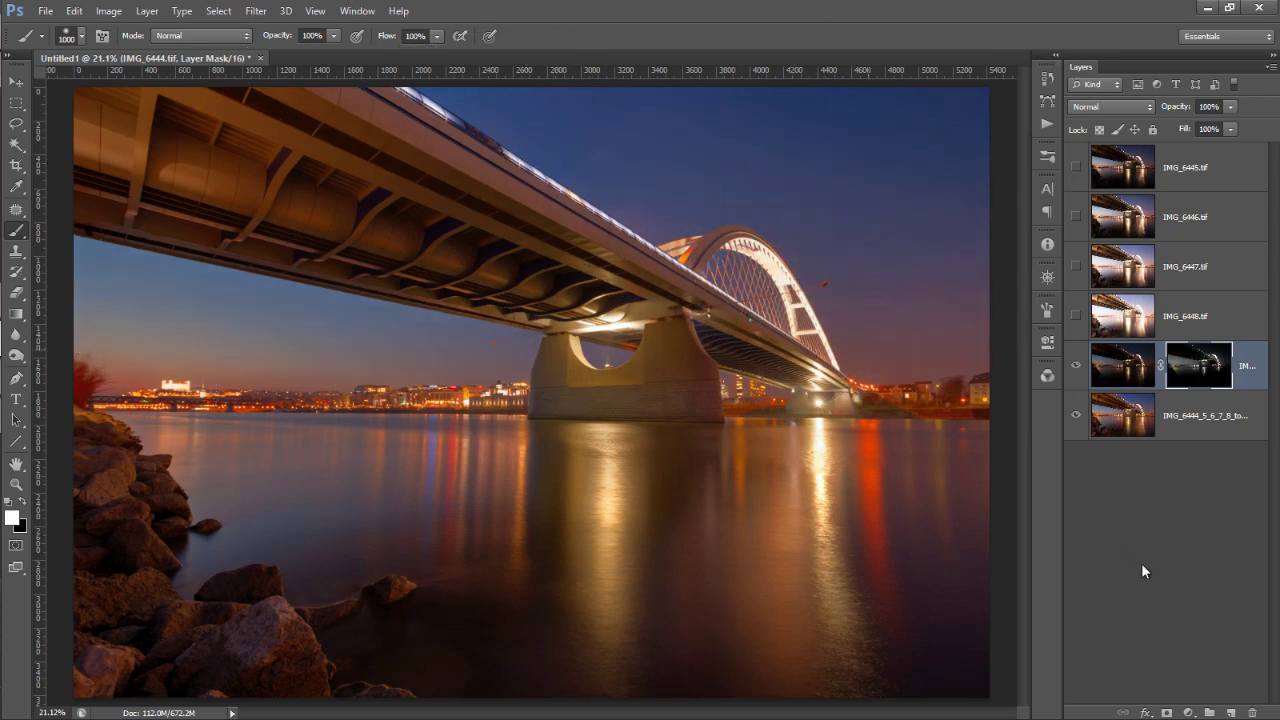
drag(800, 329, 929, 330)
alt+click(1194, 374)
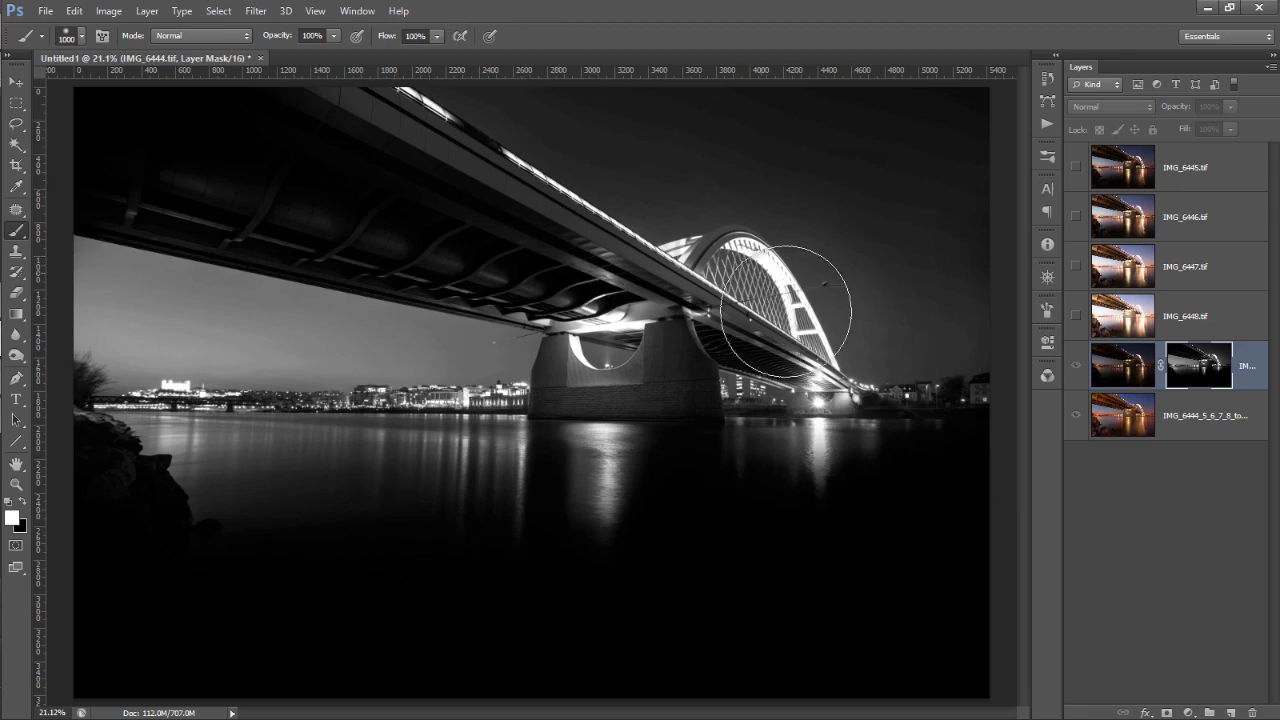
alt+click(1183, 378)
click(1075, 368)
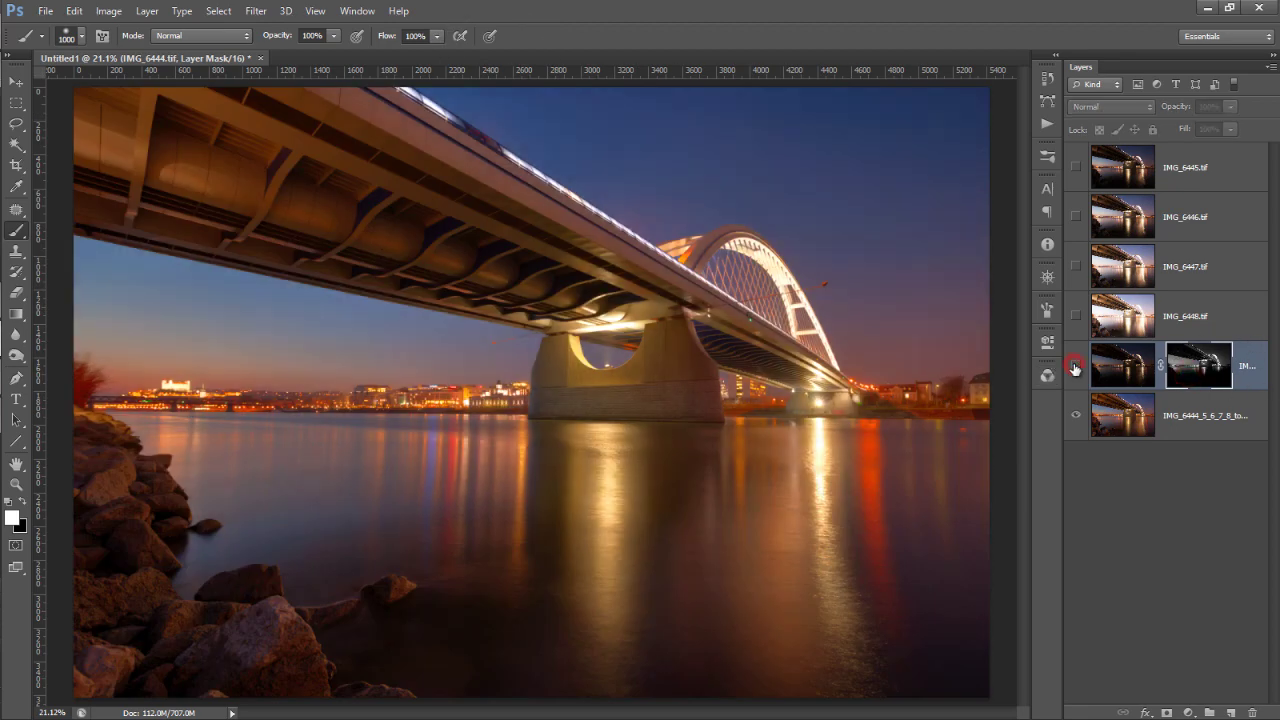
click(1075, 368)
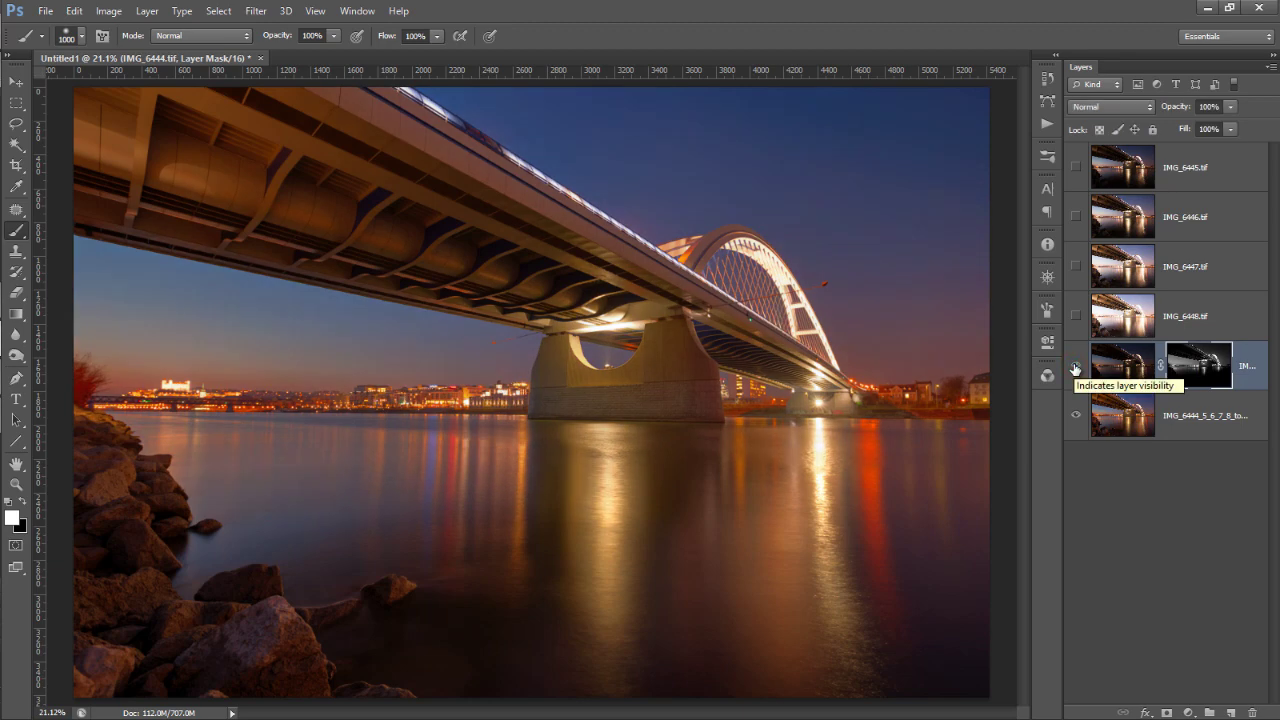
click(1075, 368)
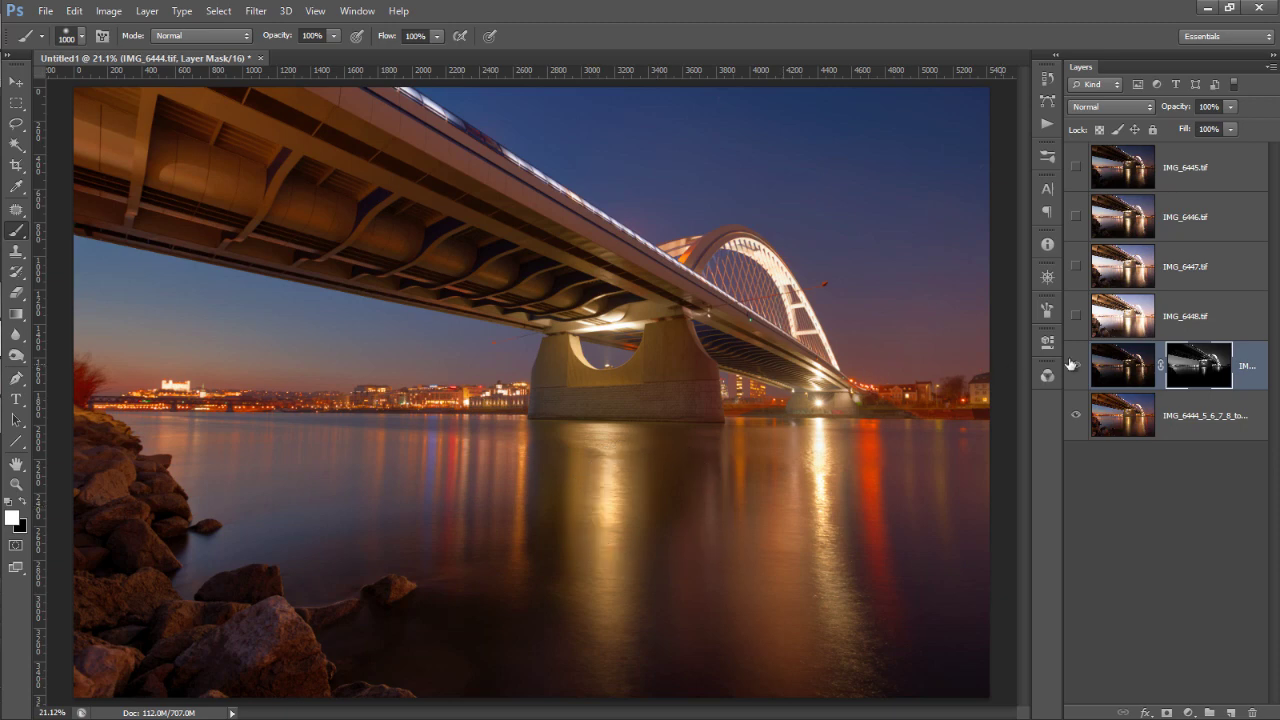
Show IMG_6446, move it above the masked layer, and set its opacity to 38%.
click(1076, 218)
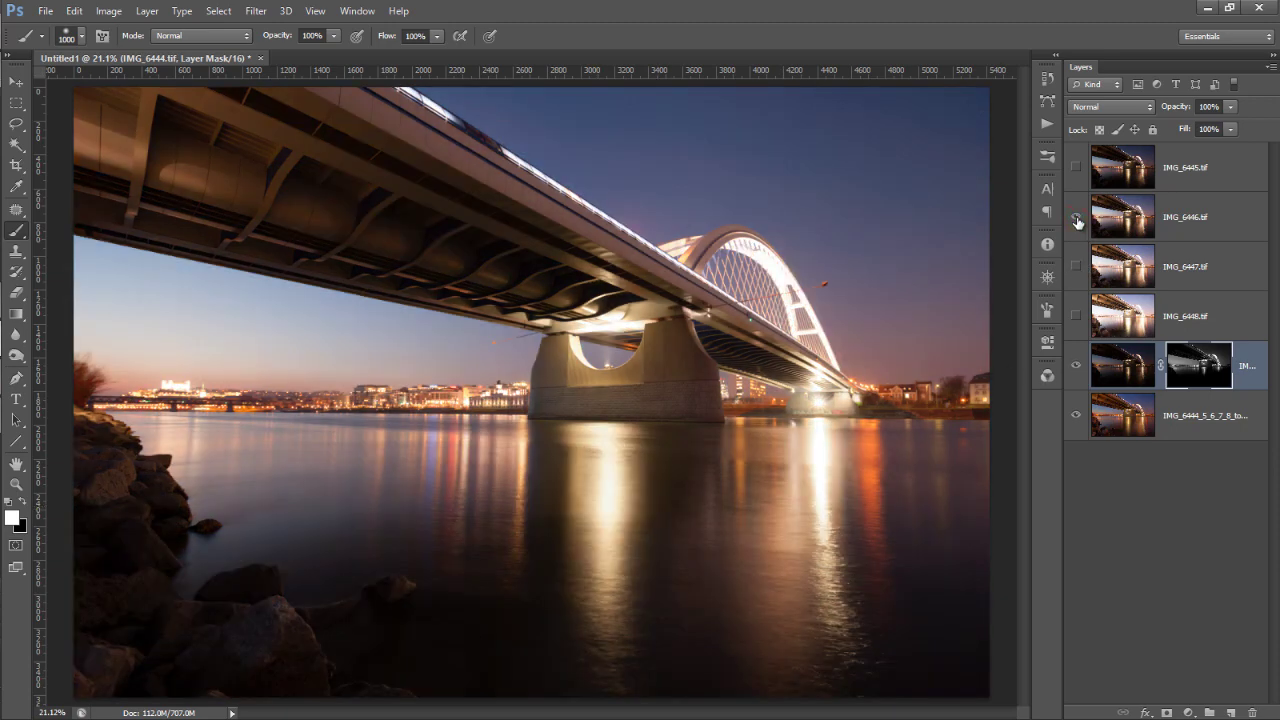
drag(1120, 216, 1150, 343)
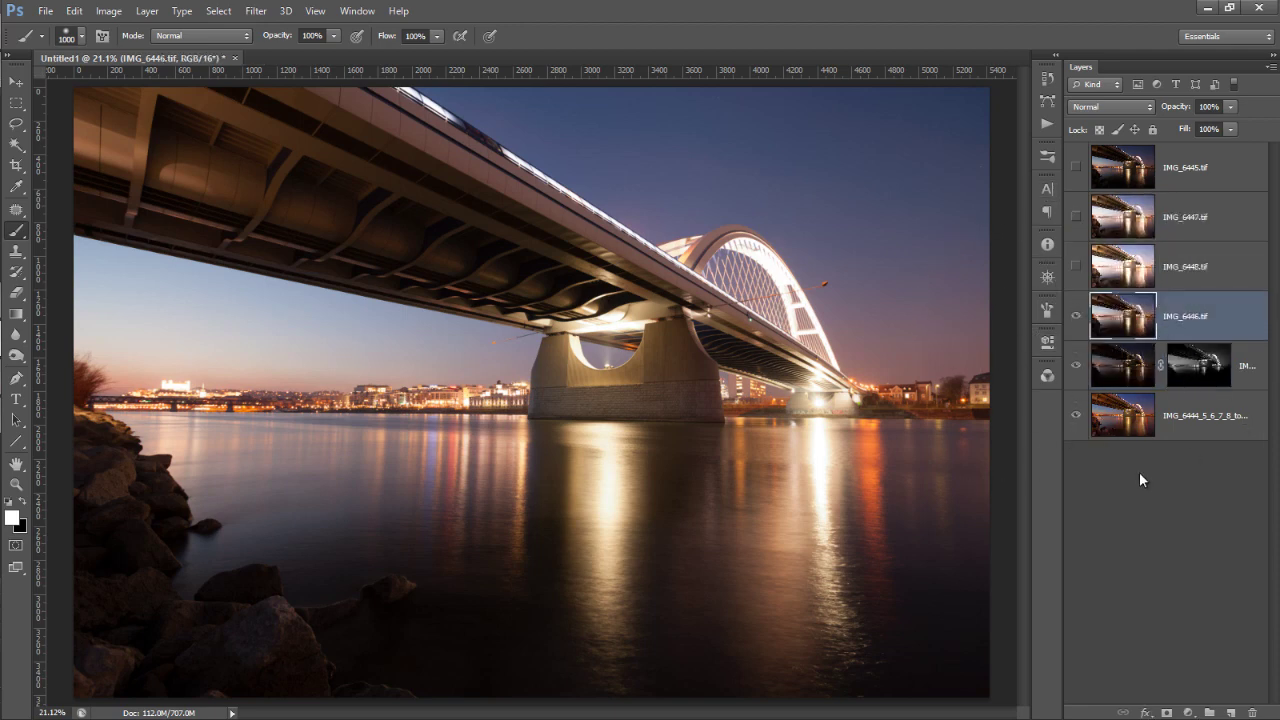
click(1230, 106)
click(1170, 127)
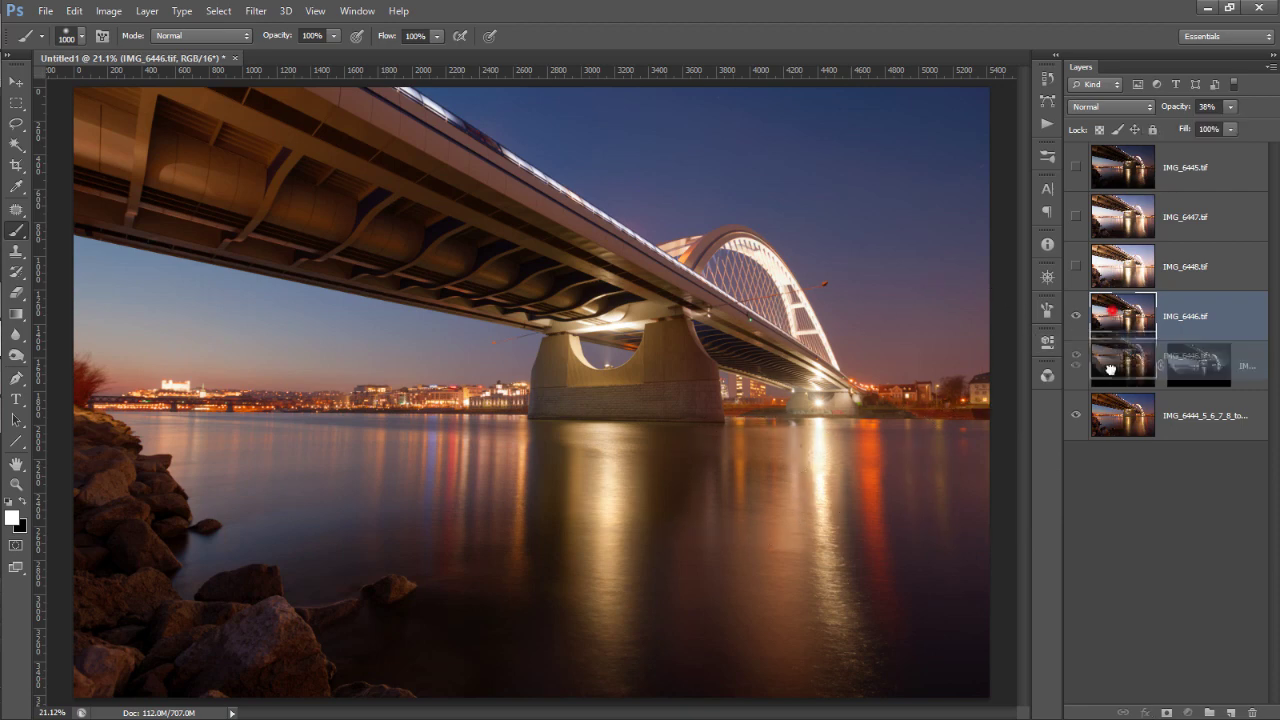
Place IMG_6446 below the masked IMG_6444 layer and hide IMG_6444.
drag(1115, 318, 1115, 372)
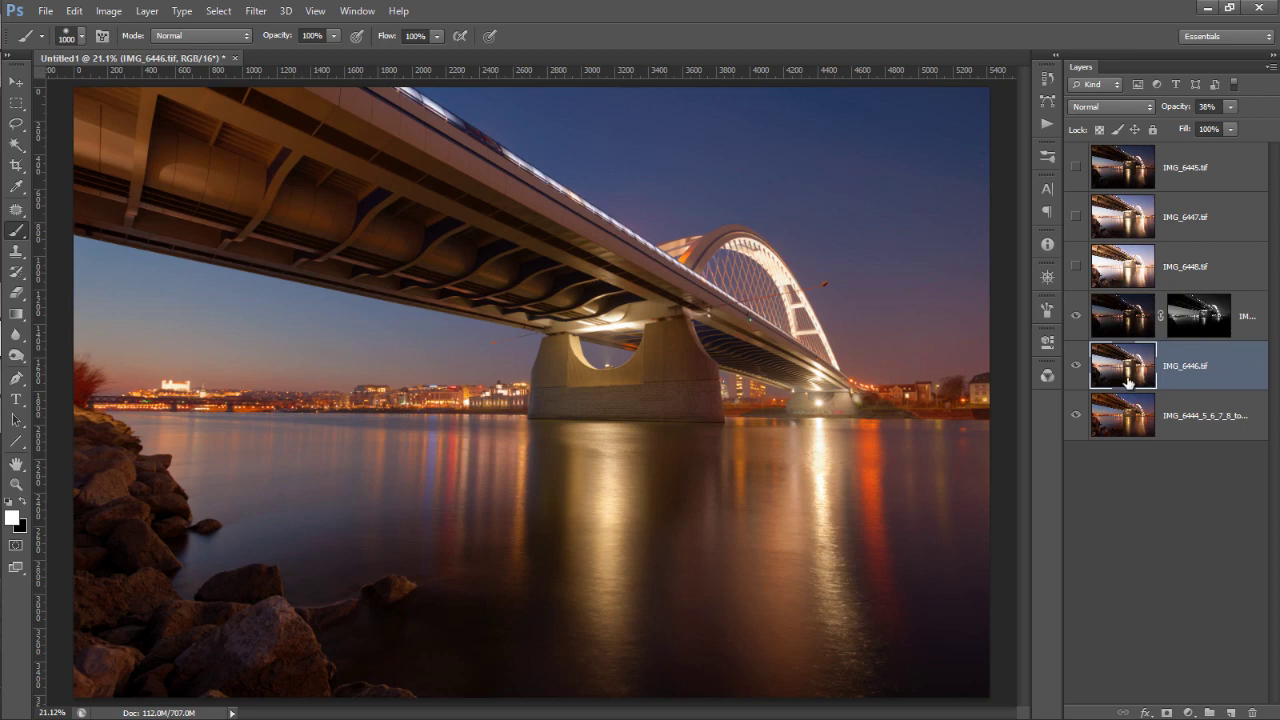
drag(1115, 366, 1118, 298)
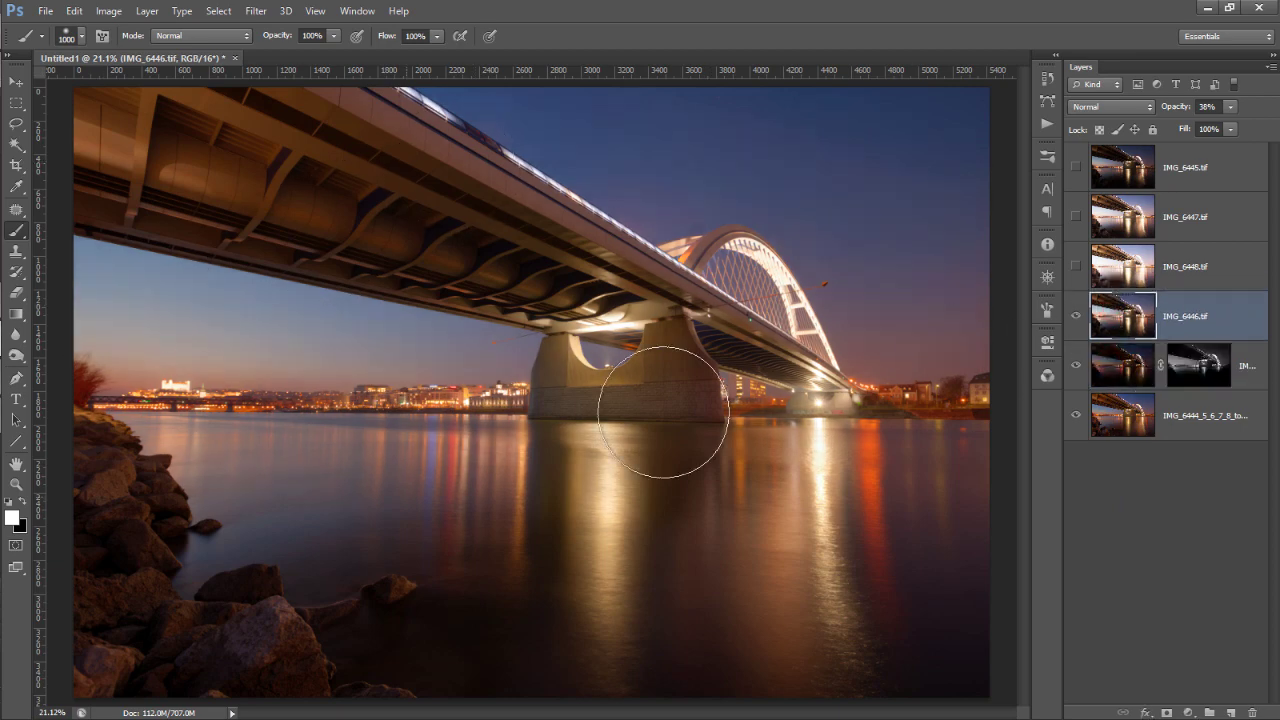
drag(1108, 308, 1110, 390)
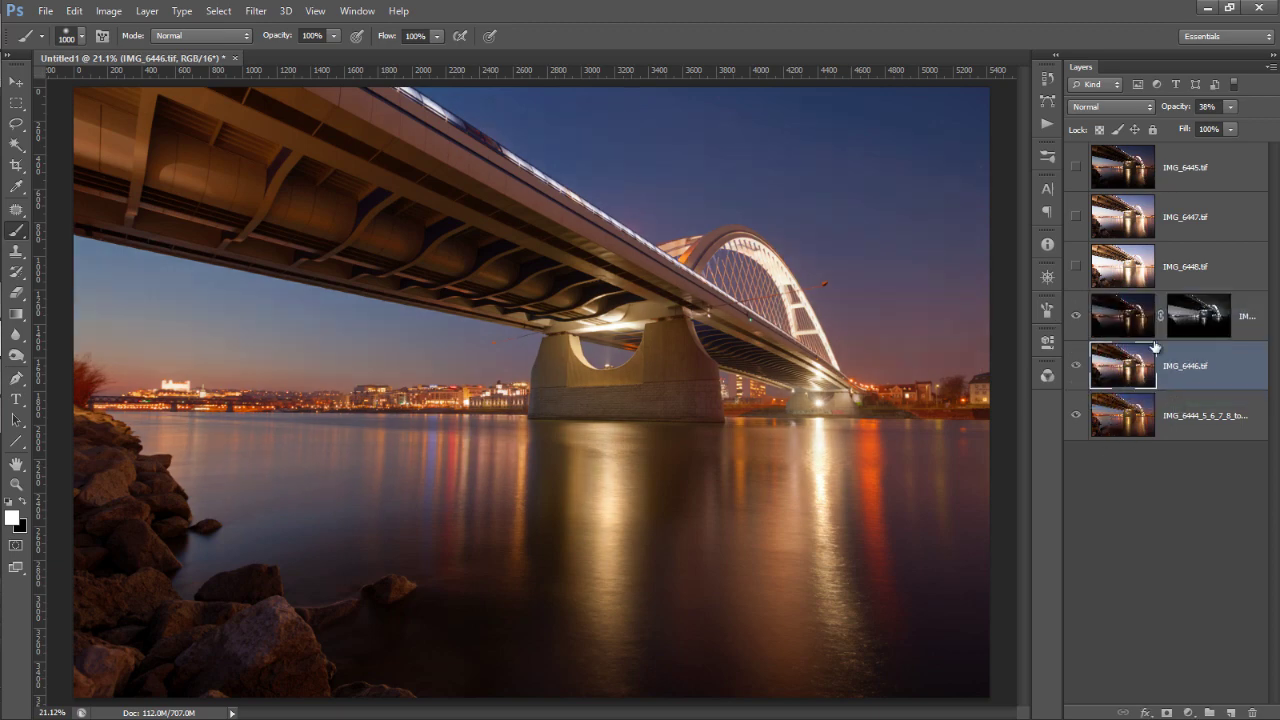
click(1075, 316)
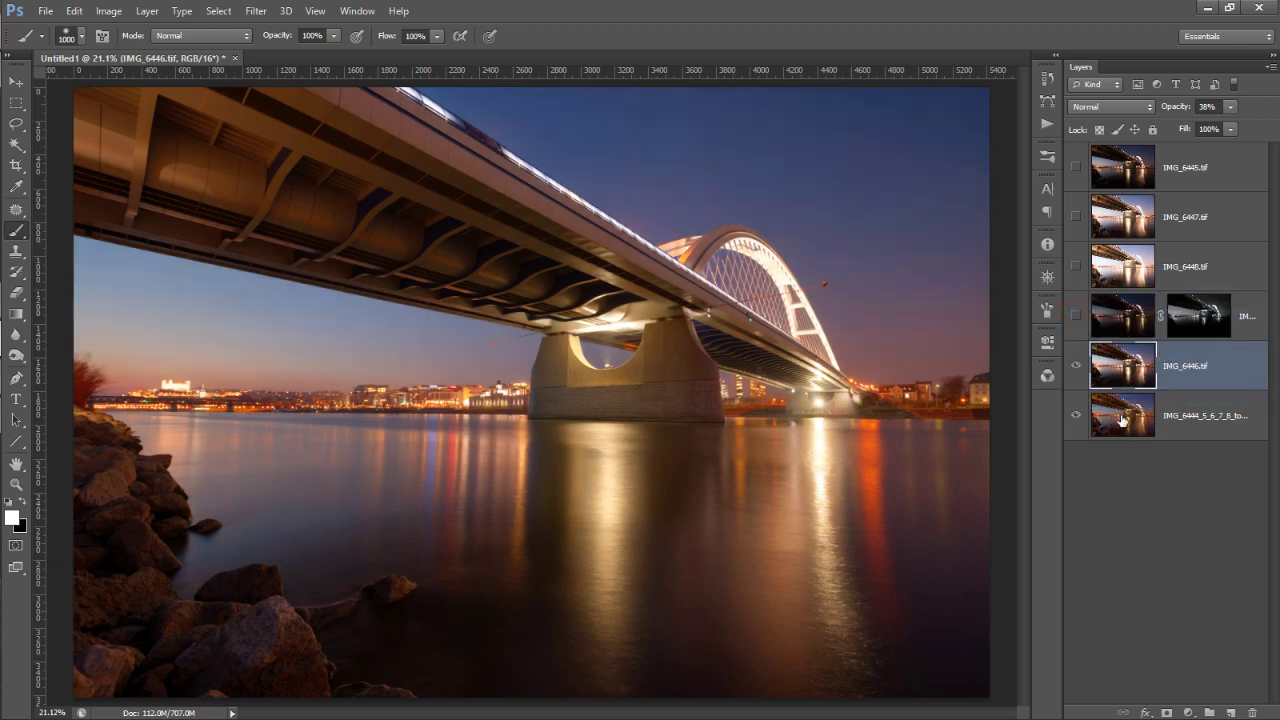
Toggle IMG_6446's visibility several times to compare its 38% blend.
click(1075, 366)
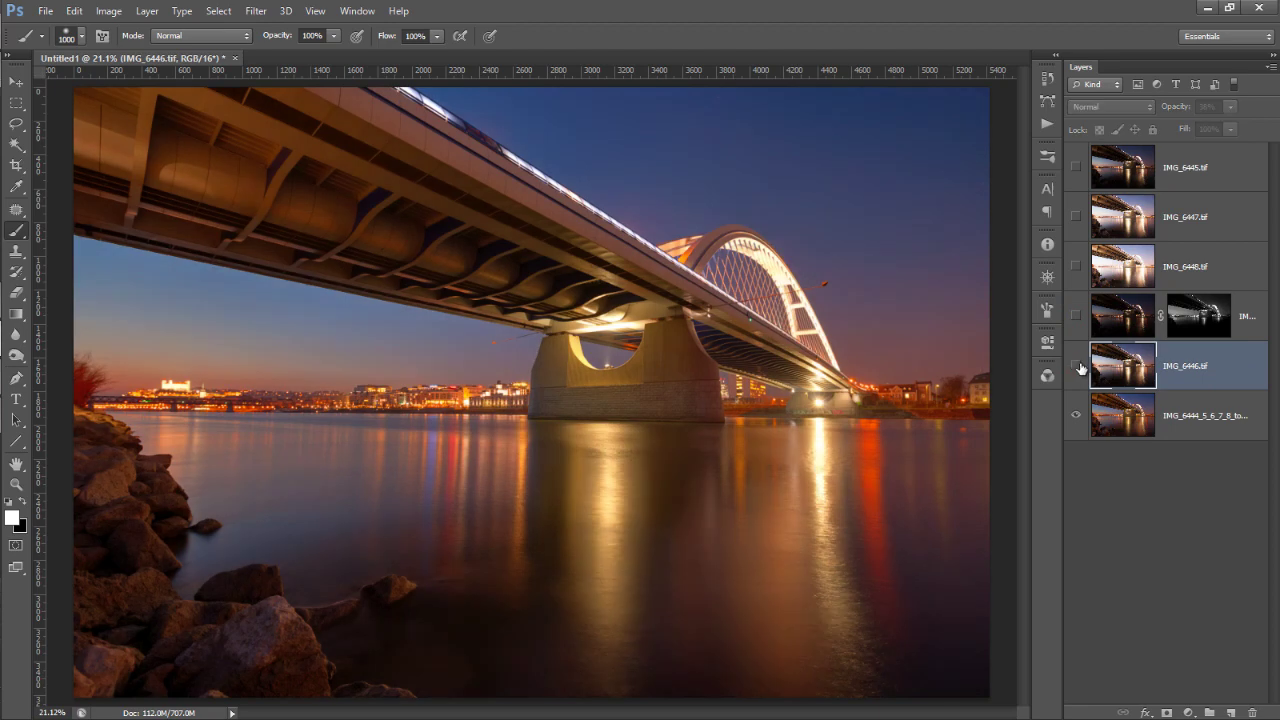
click(1075, 366)
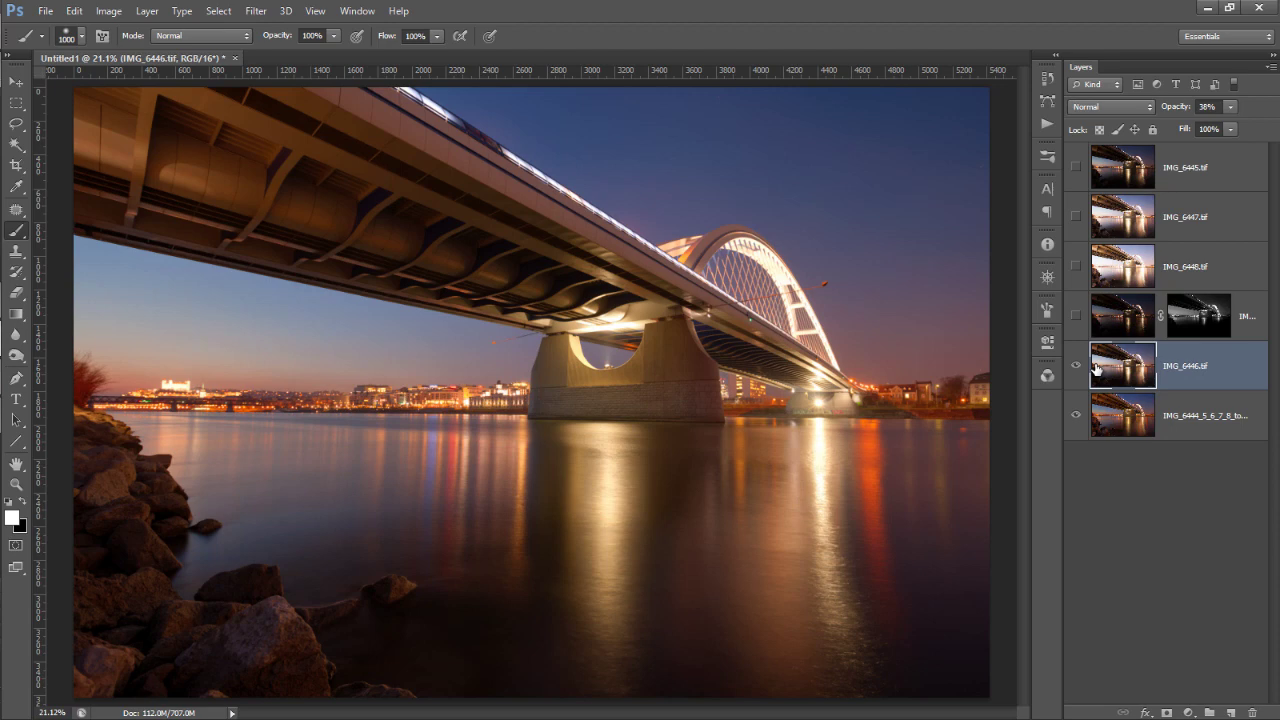
click(1077, 367)
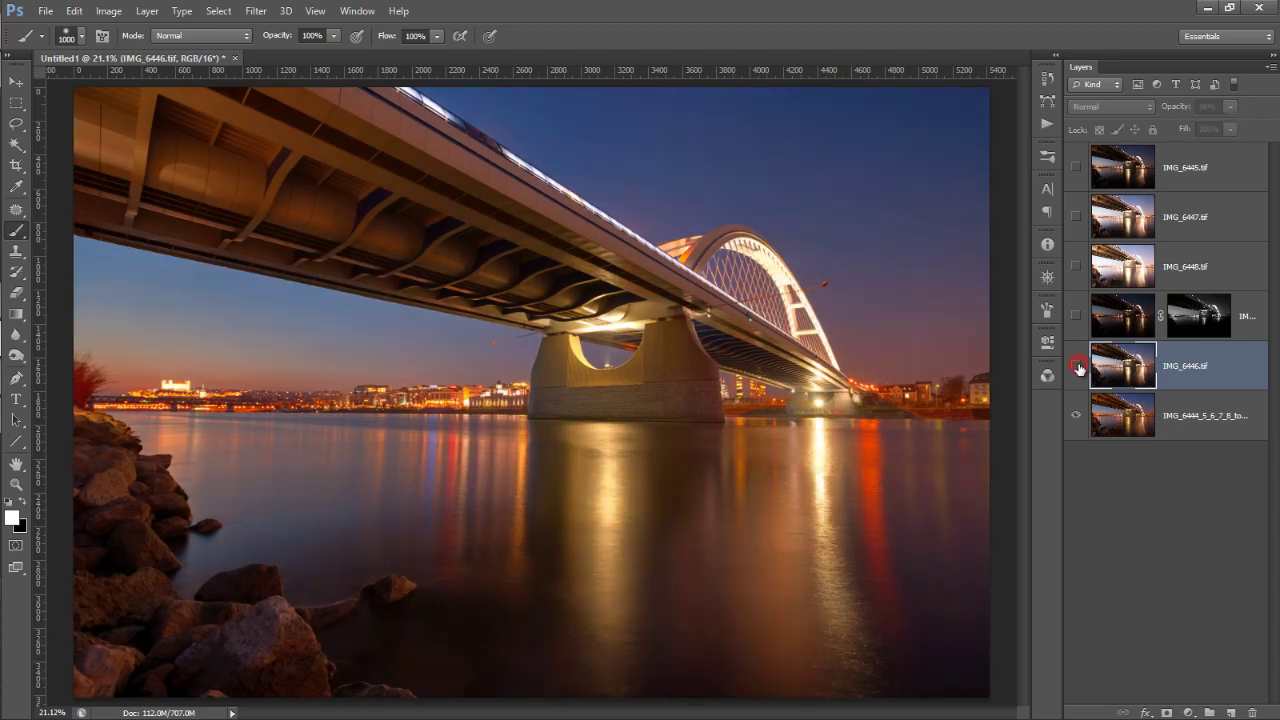
click(1077, 367)
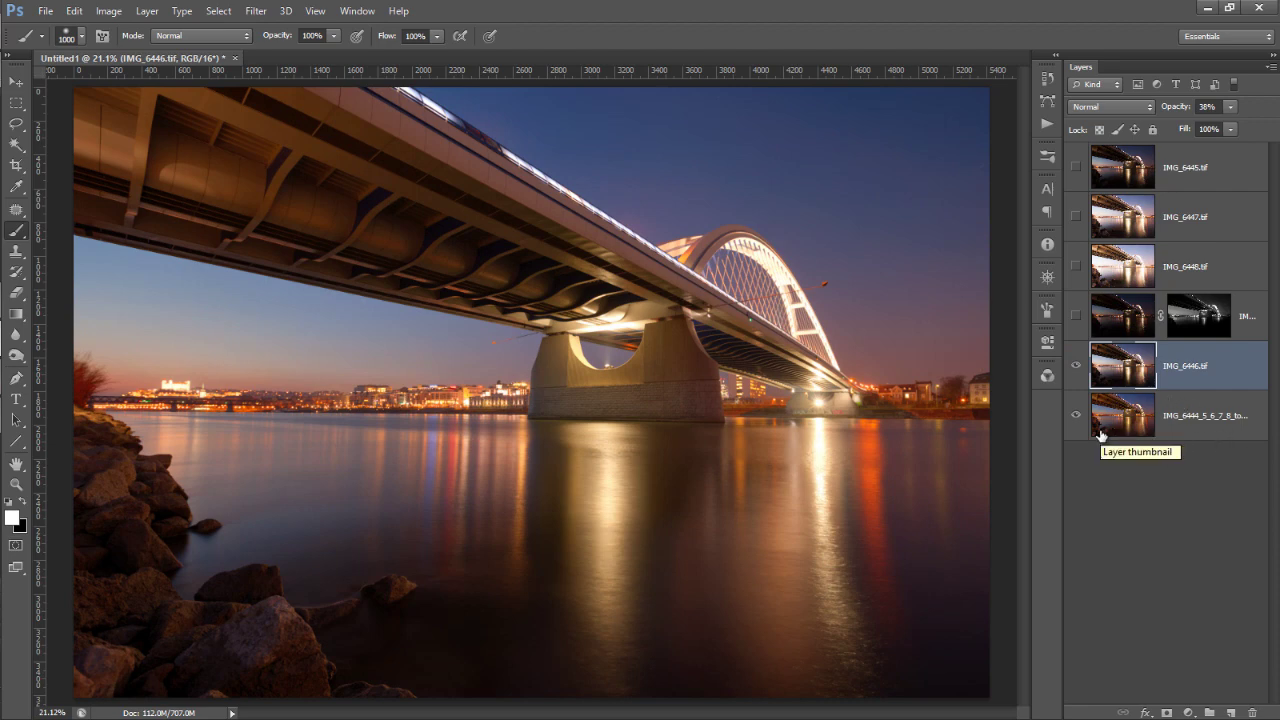
click(1076, 367)
click(1076, 367)
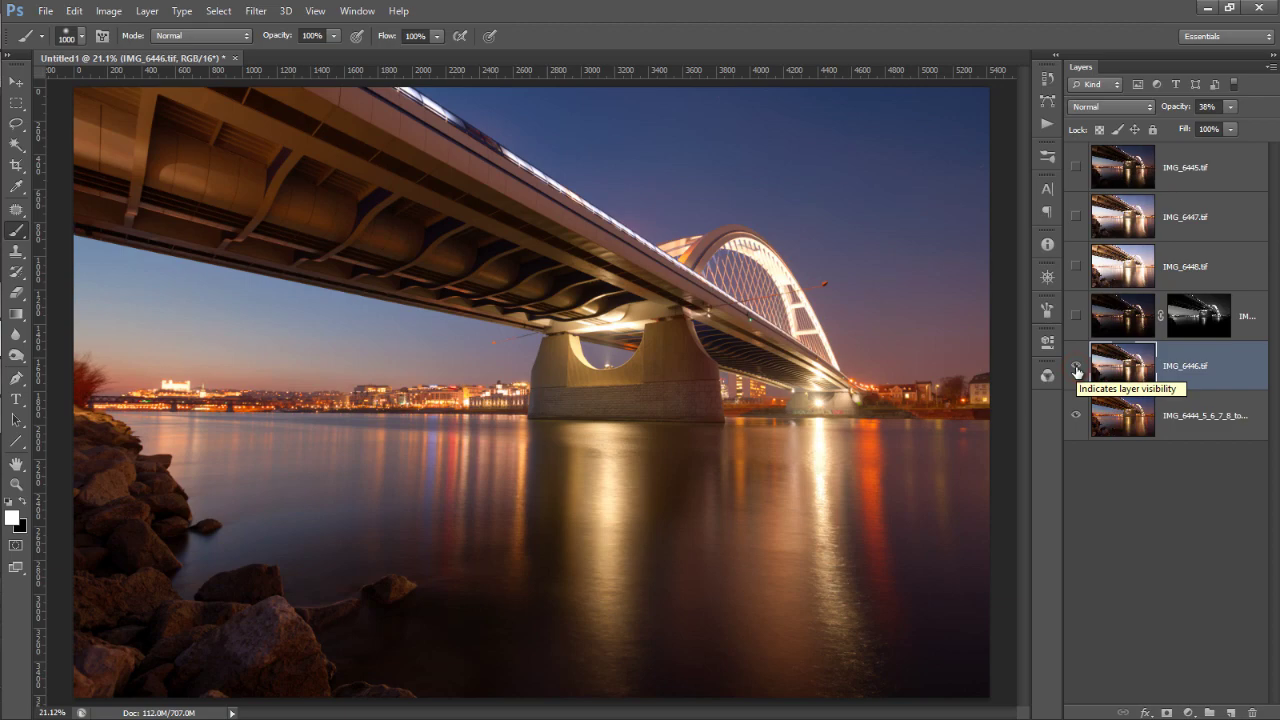